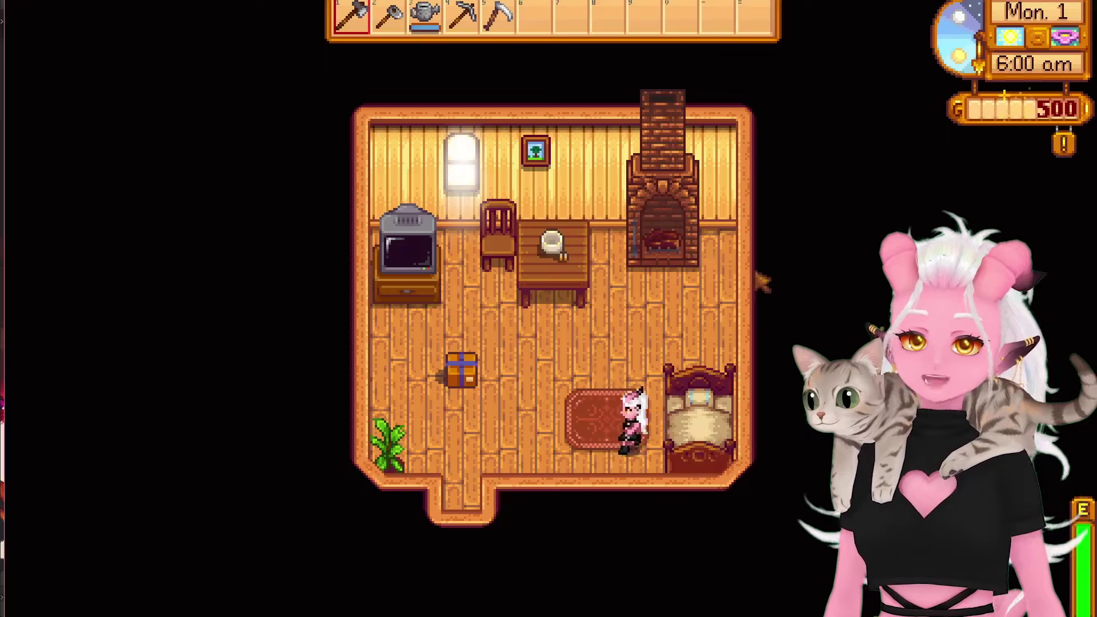
# Walk the pink-and-white-haired farmer out of bed, across the rug, past the chest and toward the doorway
pyautogui.press('w')
pyautogui.press('d')
pyautogui.press('s')
pyautogui.press('a')
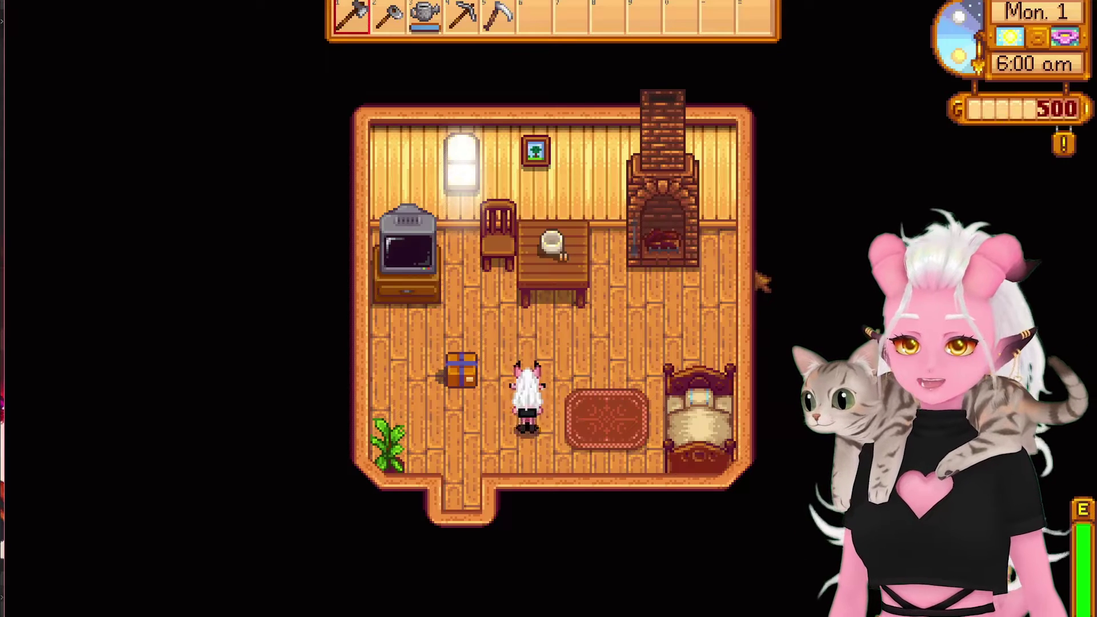
pyautogui.press('d')
pyautogui.press('a')
pyautogui.press('a')
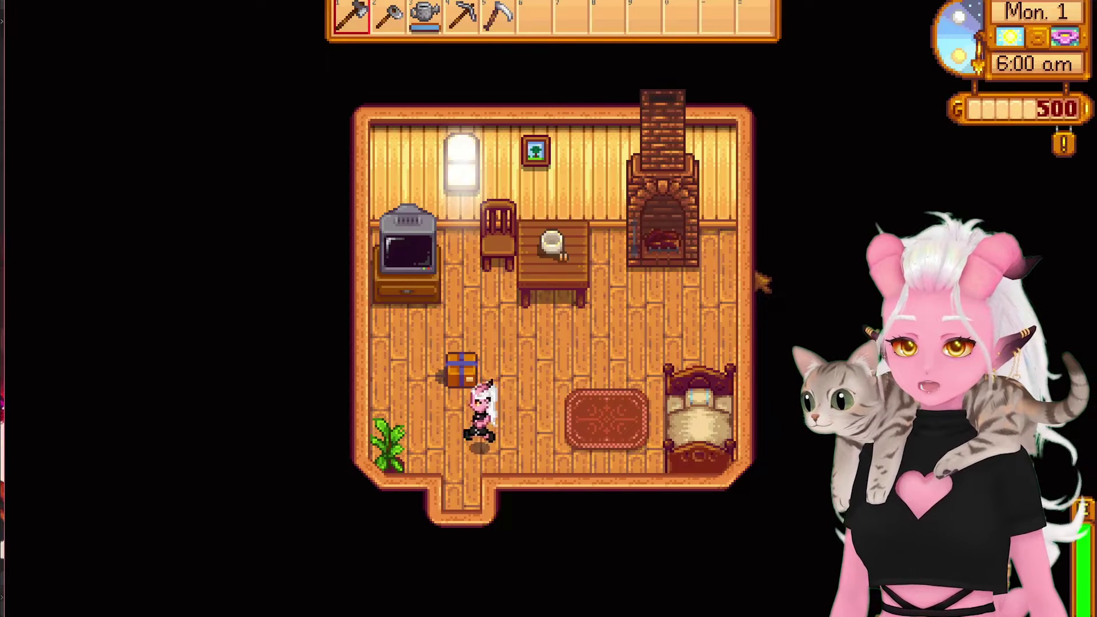
pyautogui.press('s')
pyautogui.press('w')
pyautogui.press('d')
pyautogui.press('d')
pyautogui.press('w')
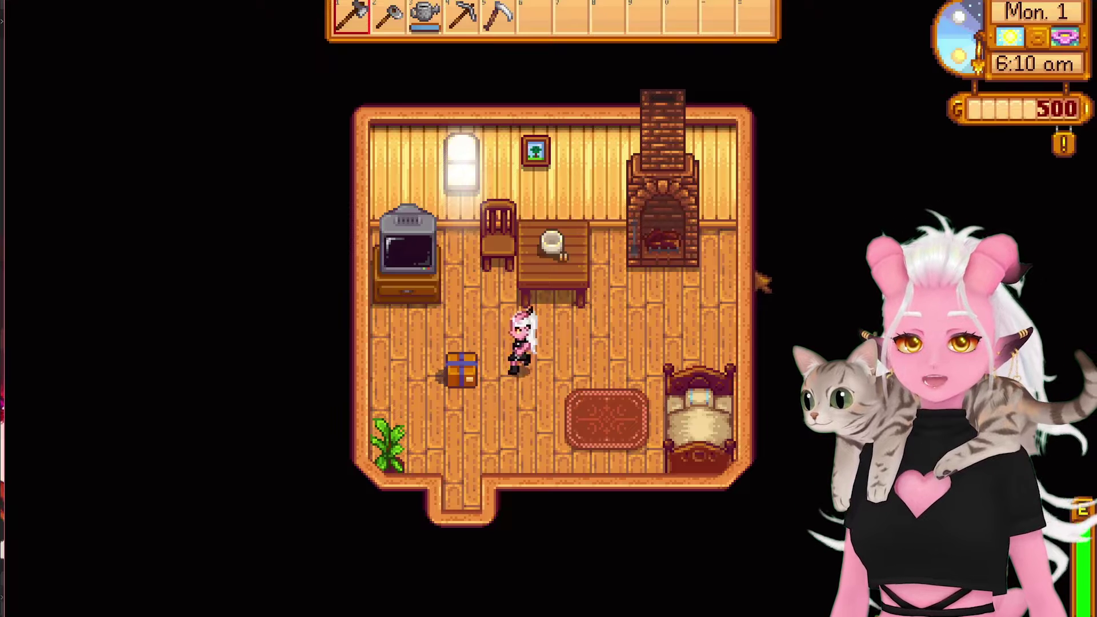
pyautogui.press('s')
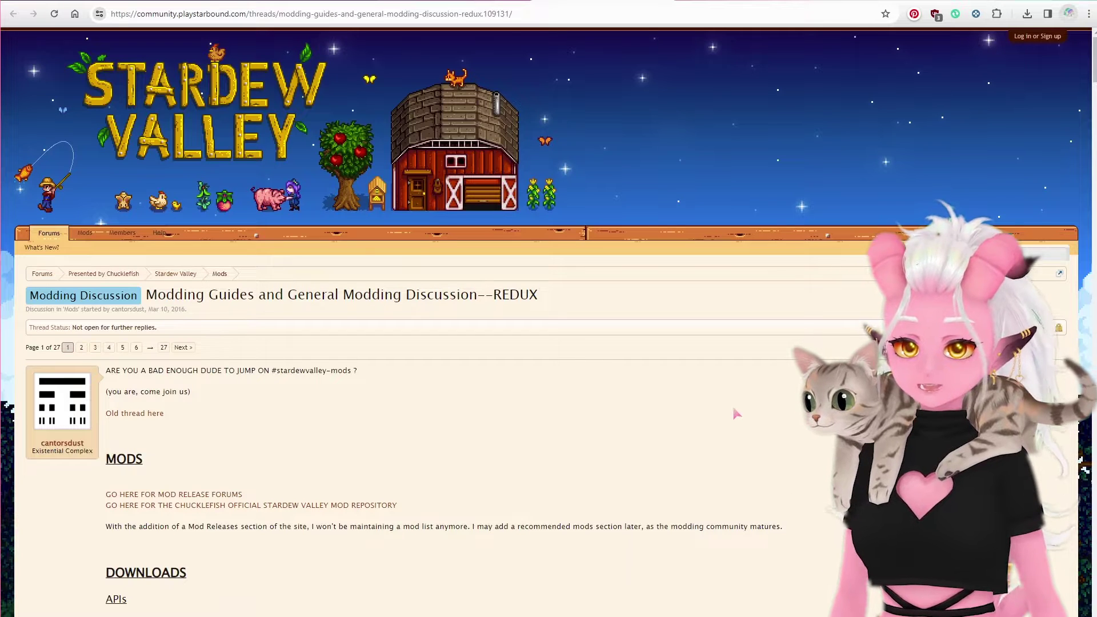
# Autoscroll the modding thread to its Tools and Guides lists and highlight the beginner's XNB guide link
pyautogui.middleClick(715, 426)
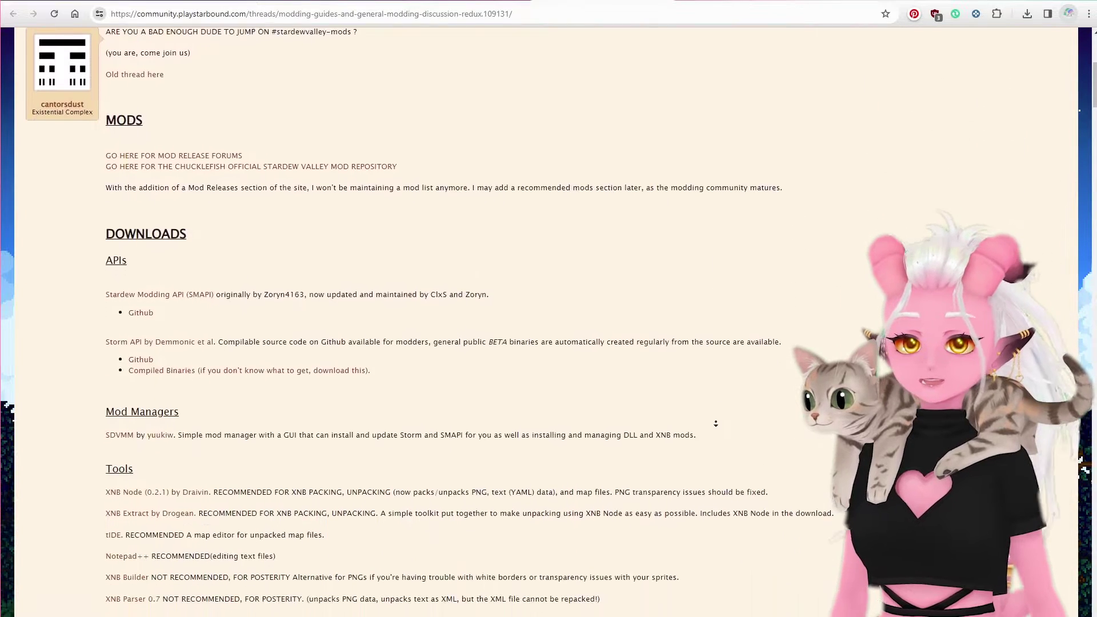
pyautogui.middleClick(715, 424)
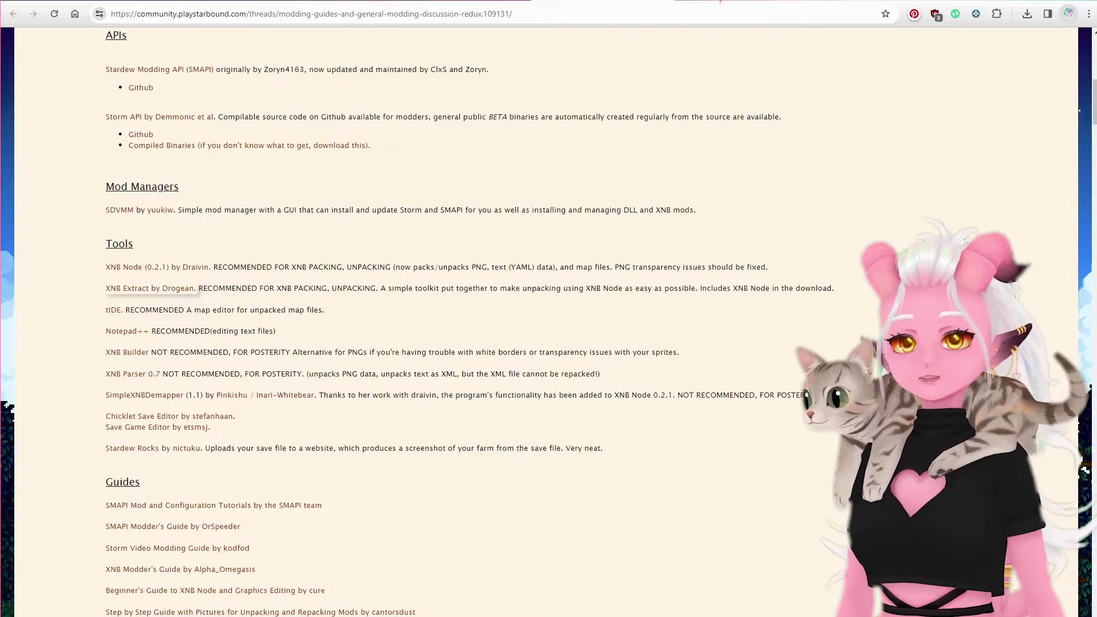
pyautogui.moveTo(105, 152); pyautogui.dragTo(321, 300)
pyautogui.hotkey('alt', 'Left')
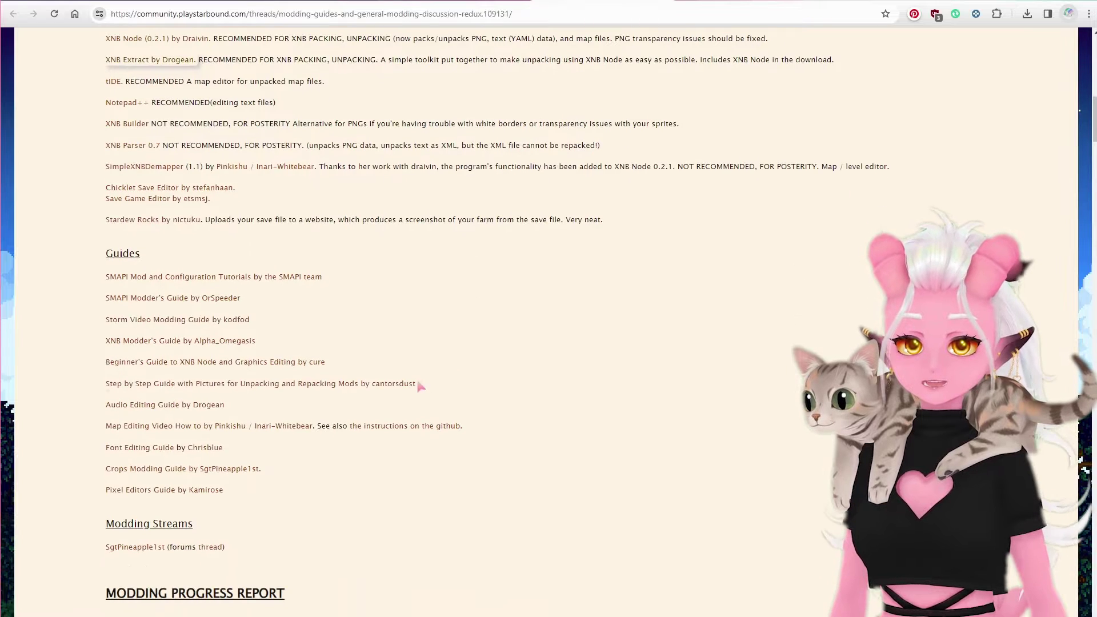
pyautogui.moveTo(97, 371); pyautogui.dragTo(292, 363)
# Download the XNB-Mod-Toolkitv2 archive from its MediaFire page via the forum guide
pyautogui.click(292, 363)
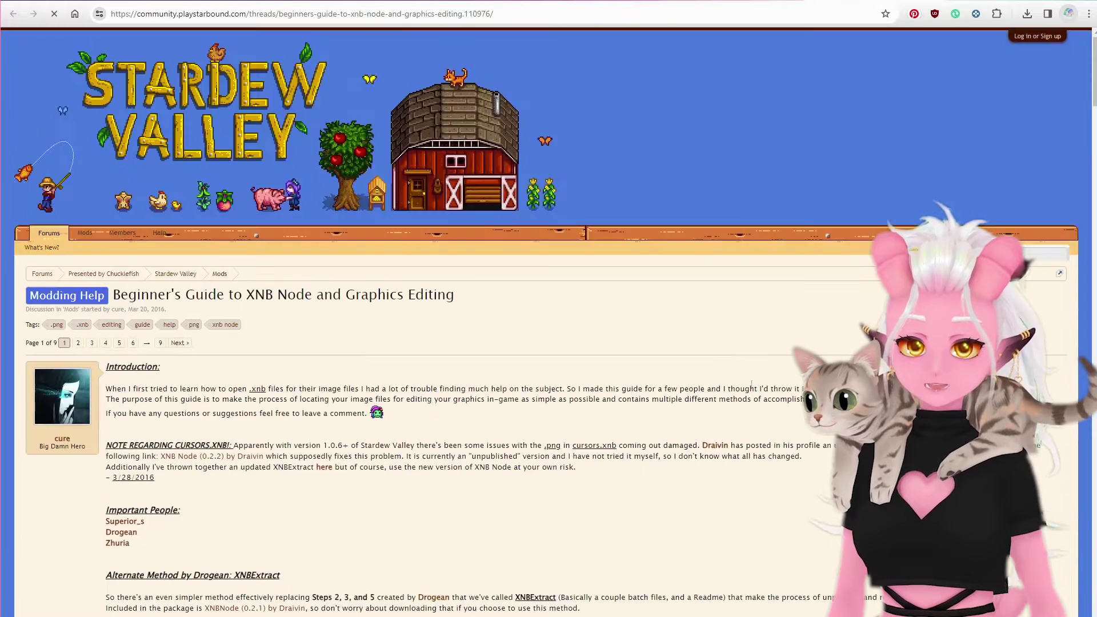
pyautogui.scroll(-7, 766, 369)
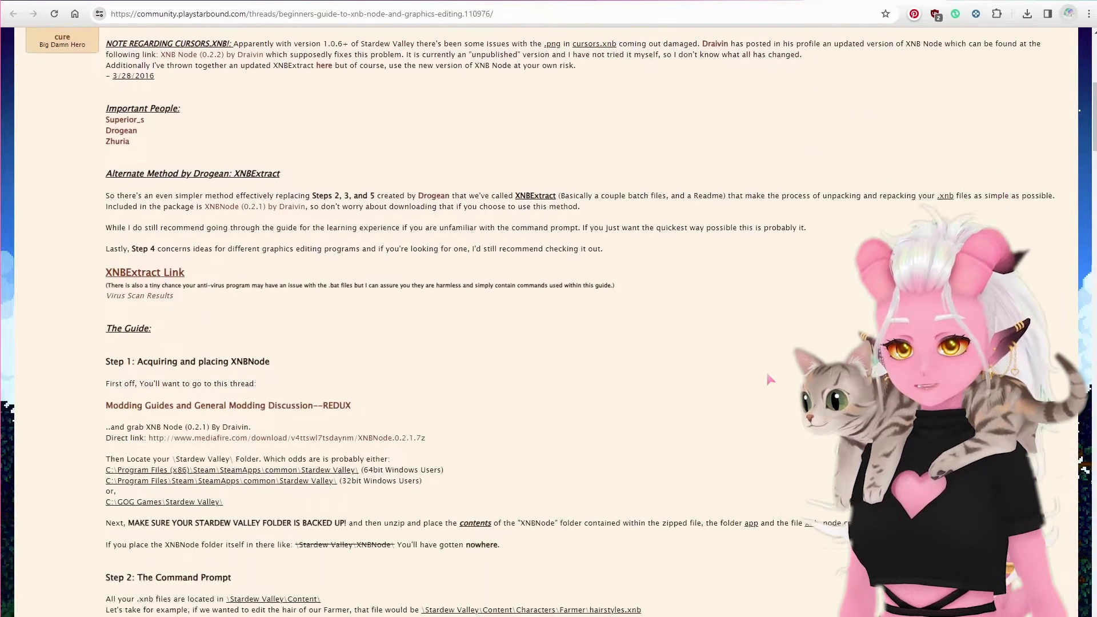
pyautogui.hotkey('alt', 'Left')
pyautogui.click(181, 418)
pyautogui.click(731, 136)
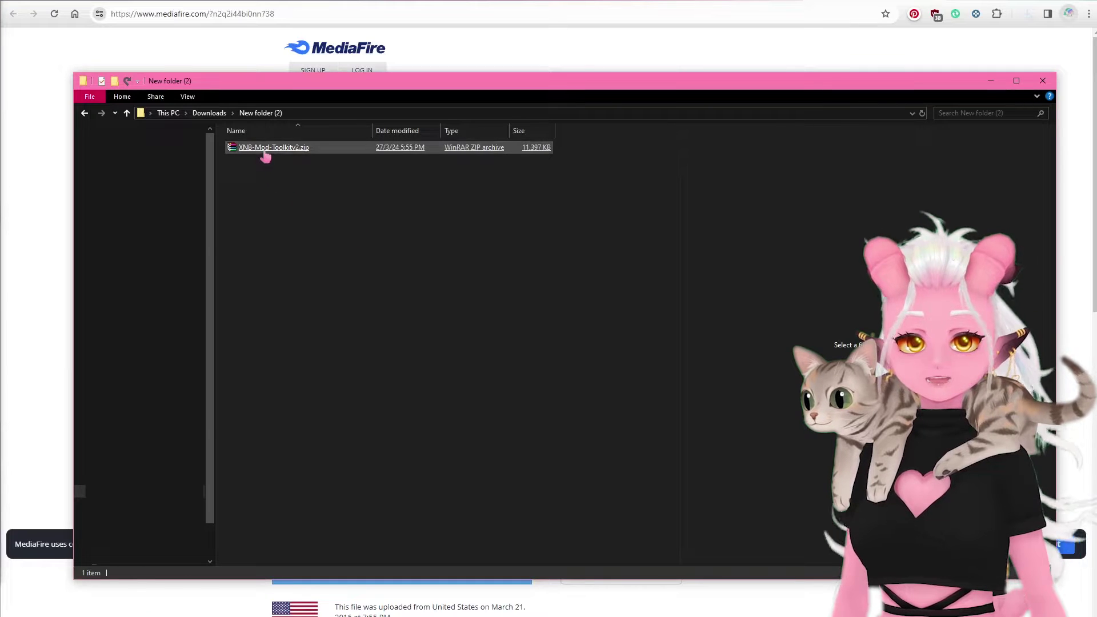
# Extract XNB-Mod-Toolkitv2.zip in place and open Easy-XNB-Extract-Pack-Directions.txt from the extracted folder
pyautogui.rightClick(266, 151)
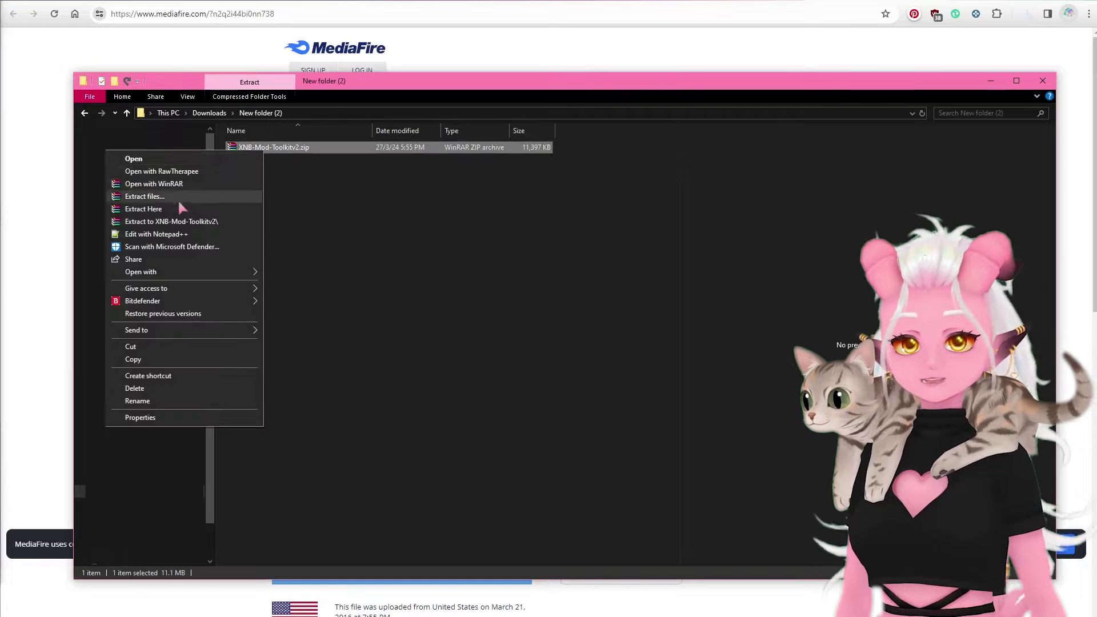
pyautogui.click(181, 209)
pyautogui.doubleClick(286, 148)
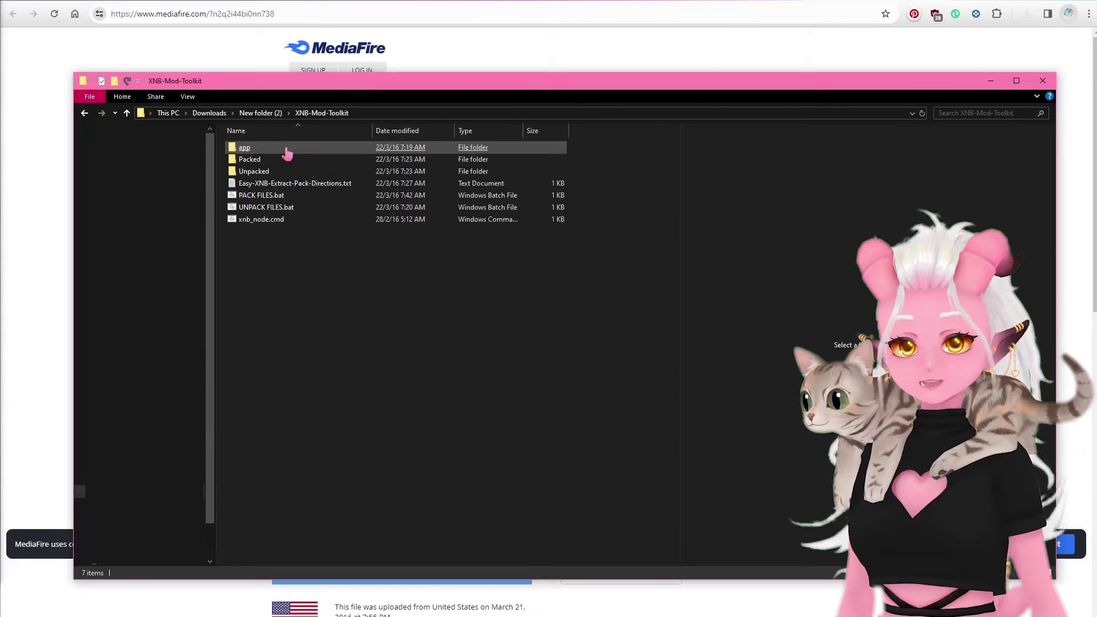
pyautogui.doubleClick(313, 183)
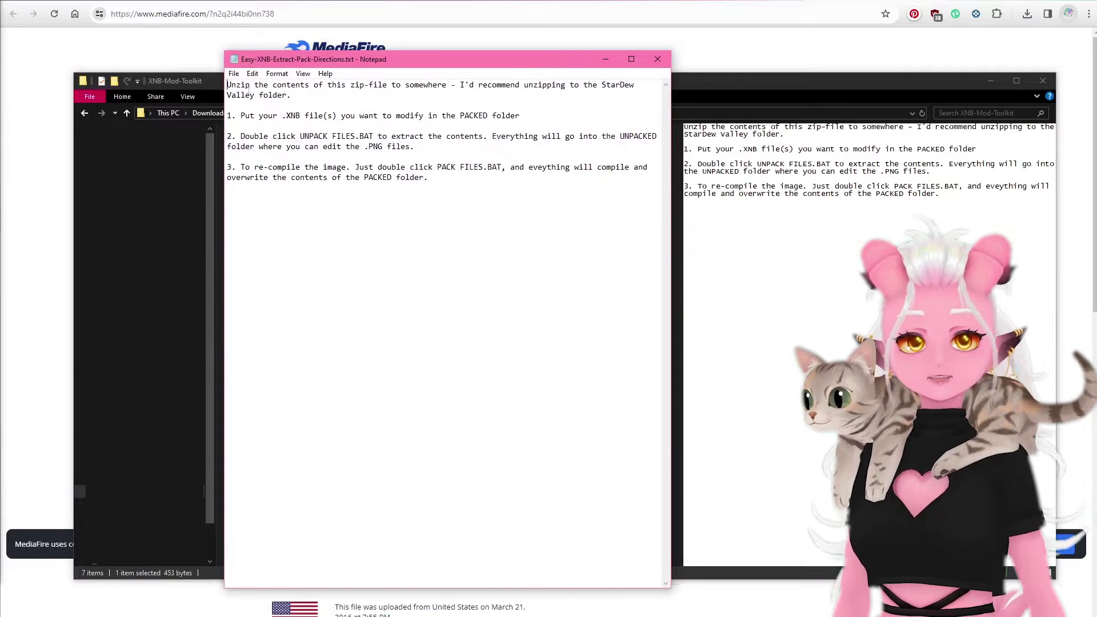
# Read the toolkit directions, highlighting the end of the first paragraph and the step 1 line
pyautogui.moveTo(232, 95); pyautogui.dragTo(322, 100)
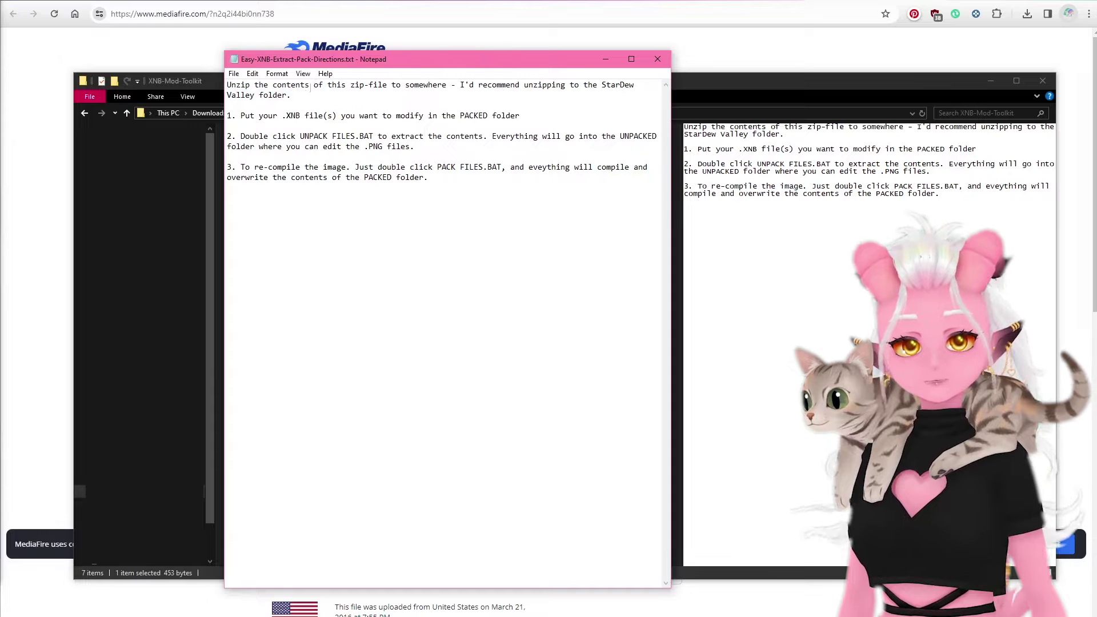
pyautogui.moveTo(265, 117); pyautogui.dragTo(526, 116)
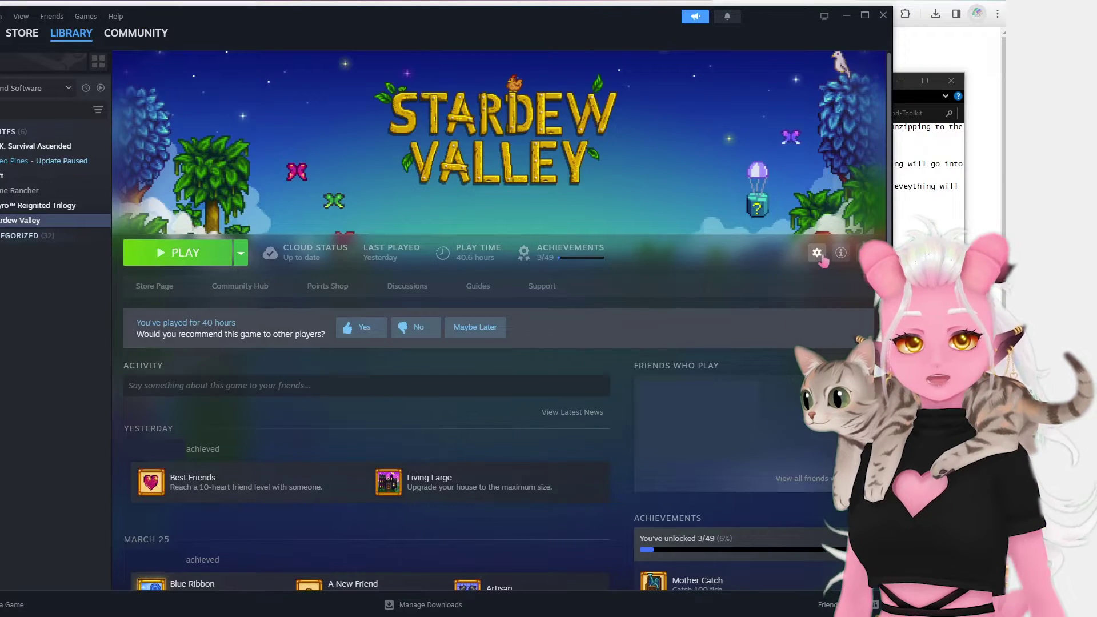
# Browse from Stardew Valley's install folder to Content\Characters\Farmer and select farmer_girl_base.xnb
pyautogui.click(819, 254)
pyautogui.moveTo(760, 312)
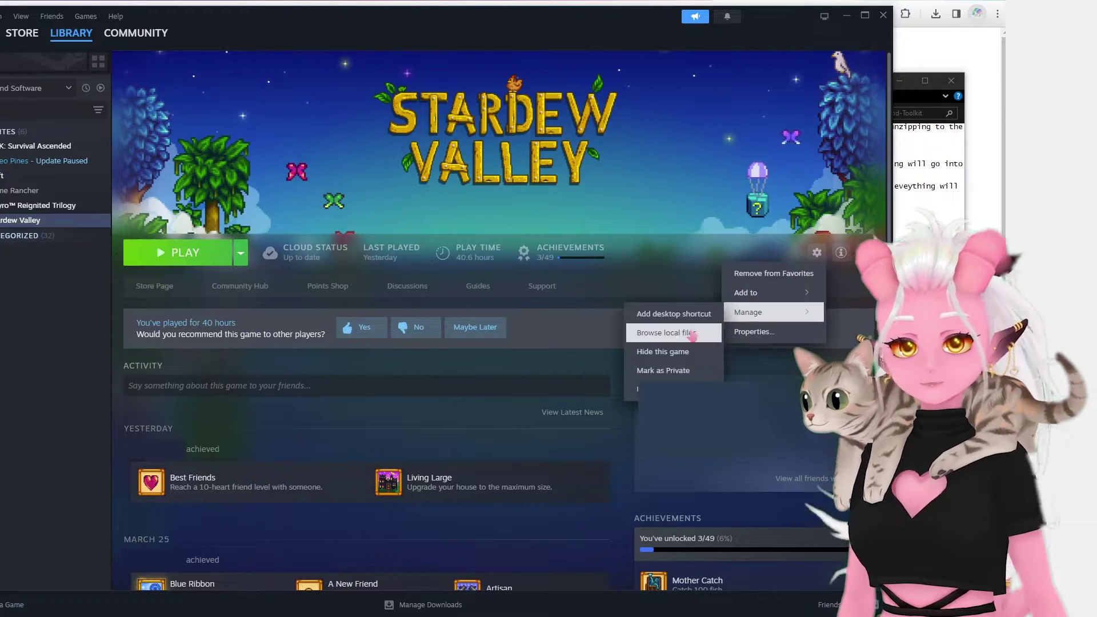
pyautogui.click(669, 332)
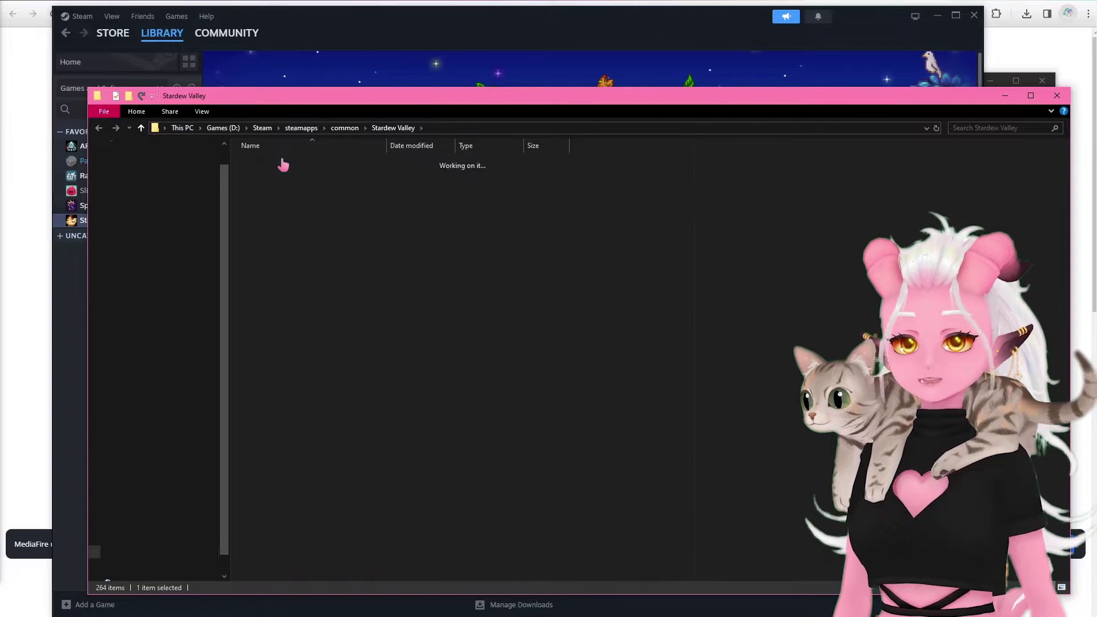
pyautogui.doubleClick(282, 165)
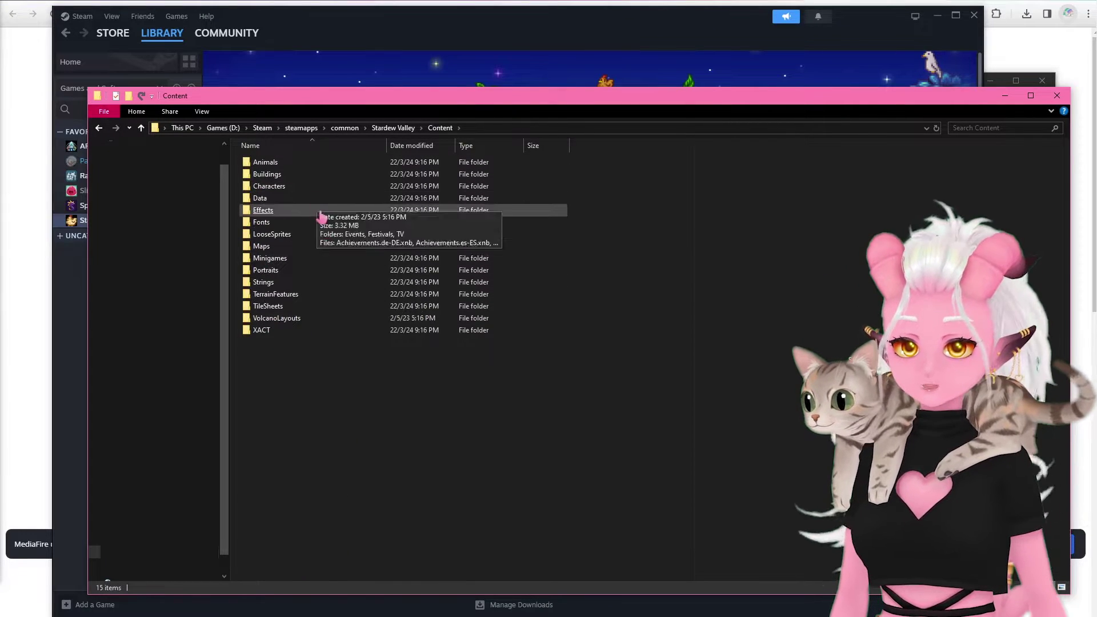
pyautogui.doubleClick(308, 190)
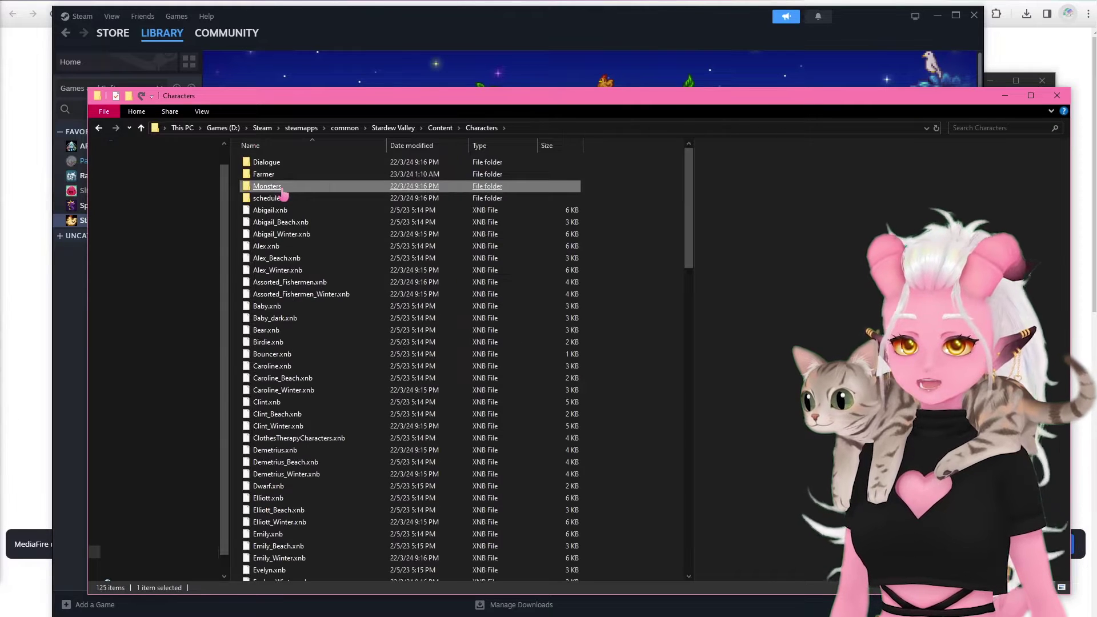
pyautogui.doubleClick(264, 175)
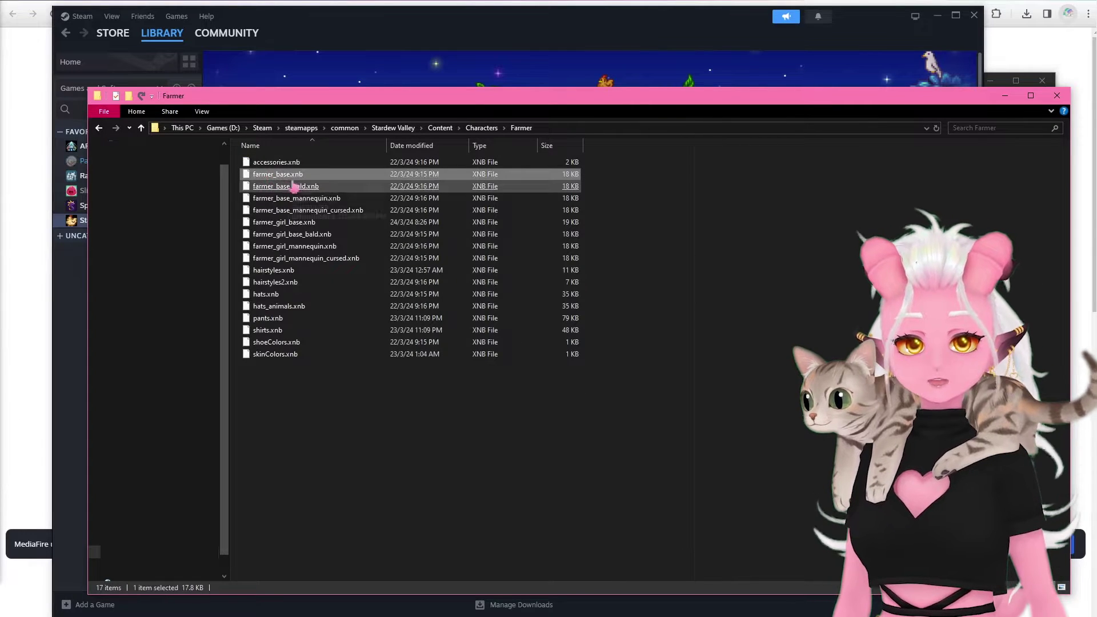
pyautogui.click(296, 224)
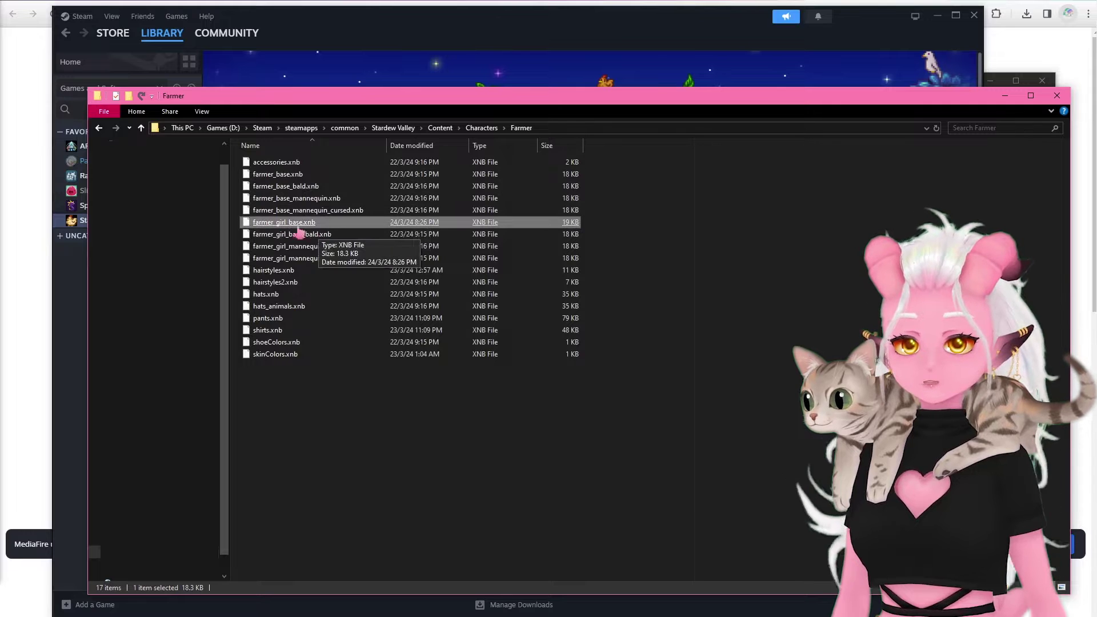
# Delete LINUS-TEST-PORTRAIT.xnb from the toolkit's Packed folder
pyautogui.click(470, 616)
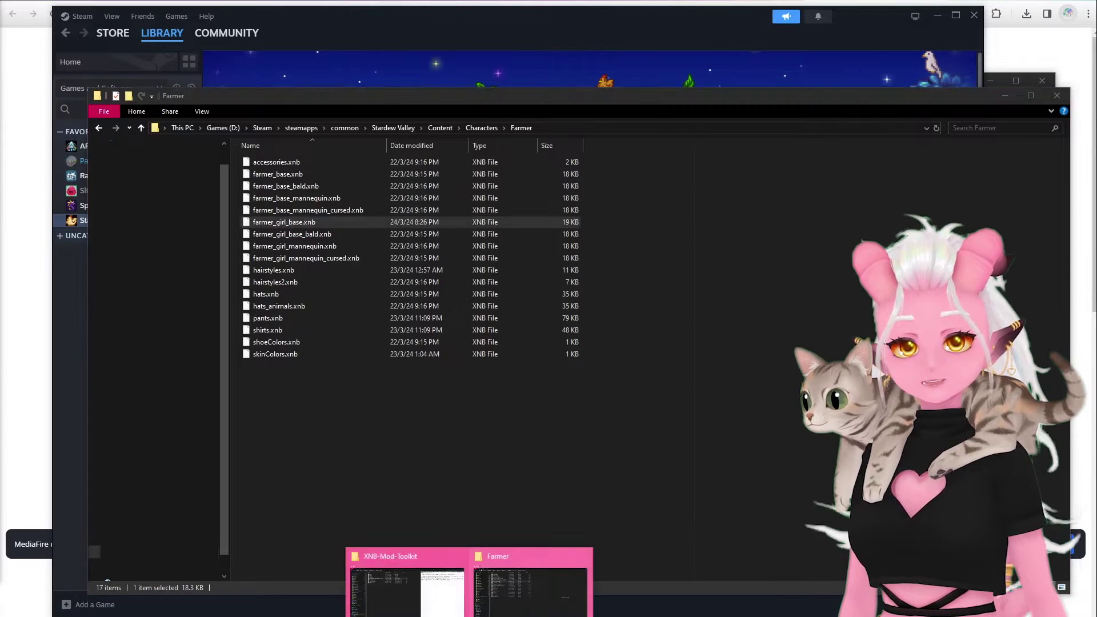
pyautogui.click(399, 588)
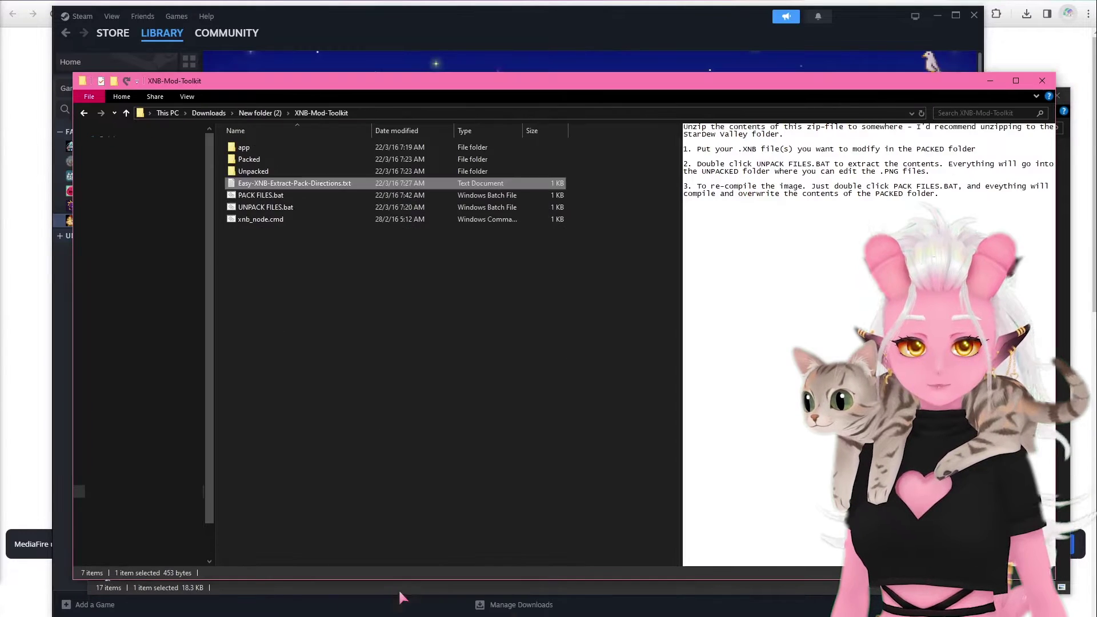
pyautogui.doubleClick(252, 167)
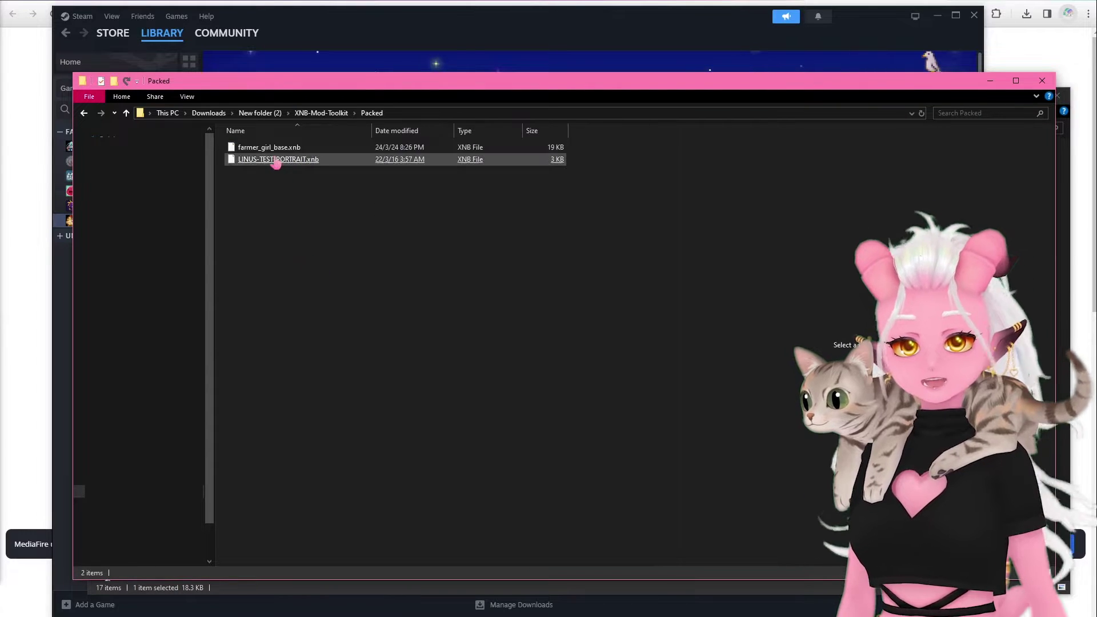
pyautogui.click(277, 160)
pyautogui.press('Delete')
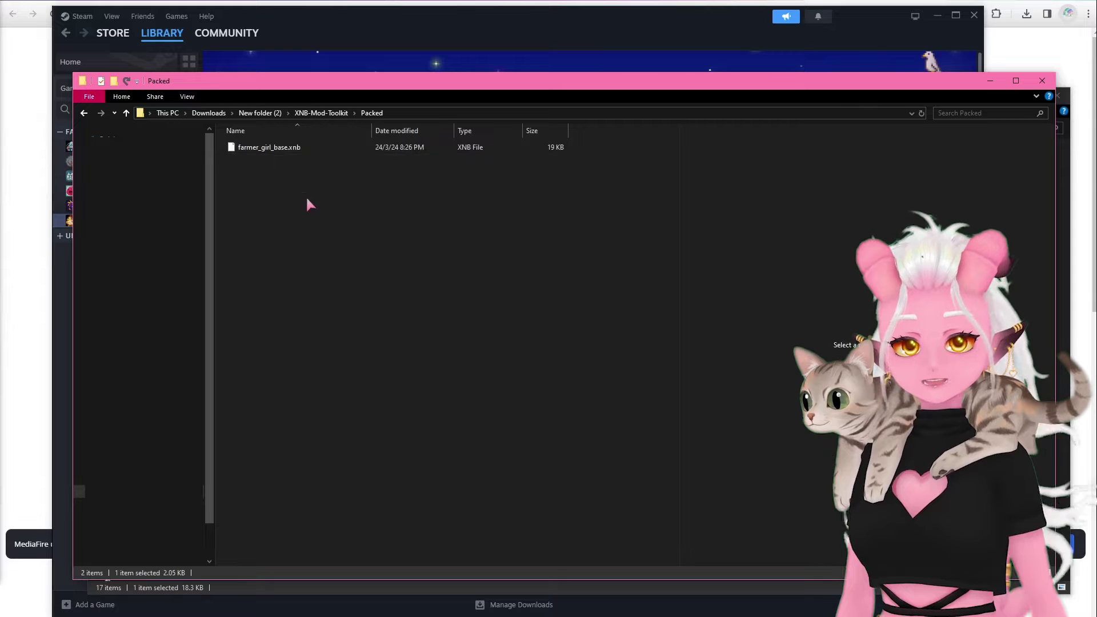
# Select cat.xnb through cat5.xnb in the game's Content\Animals folder
pyautogui.click(511, 597)
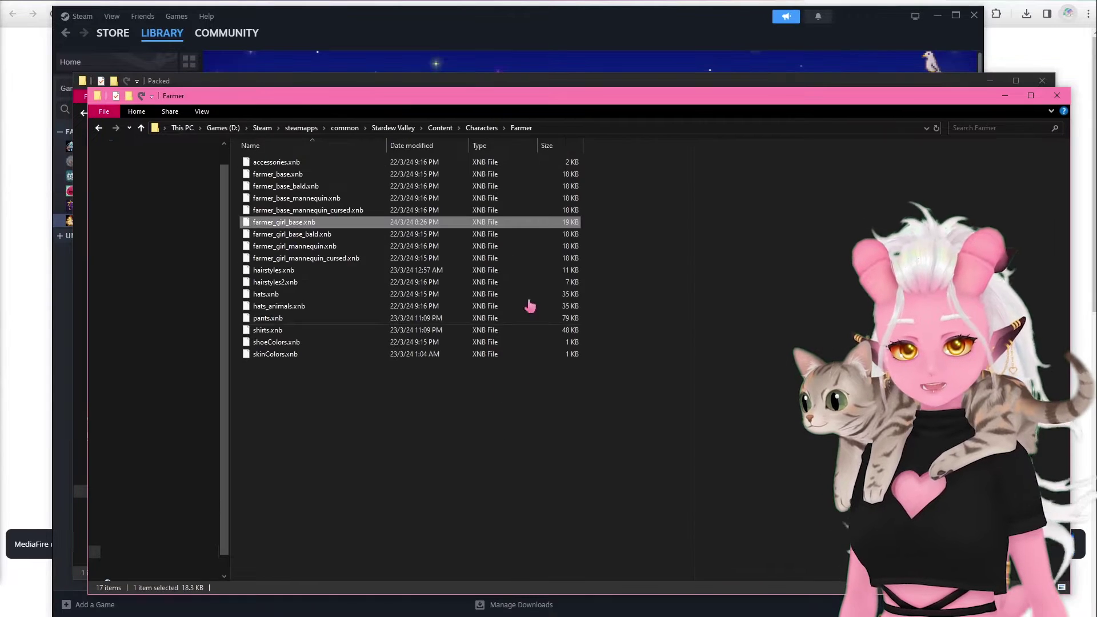
pyautogui.click(440, 128)
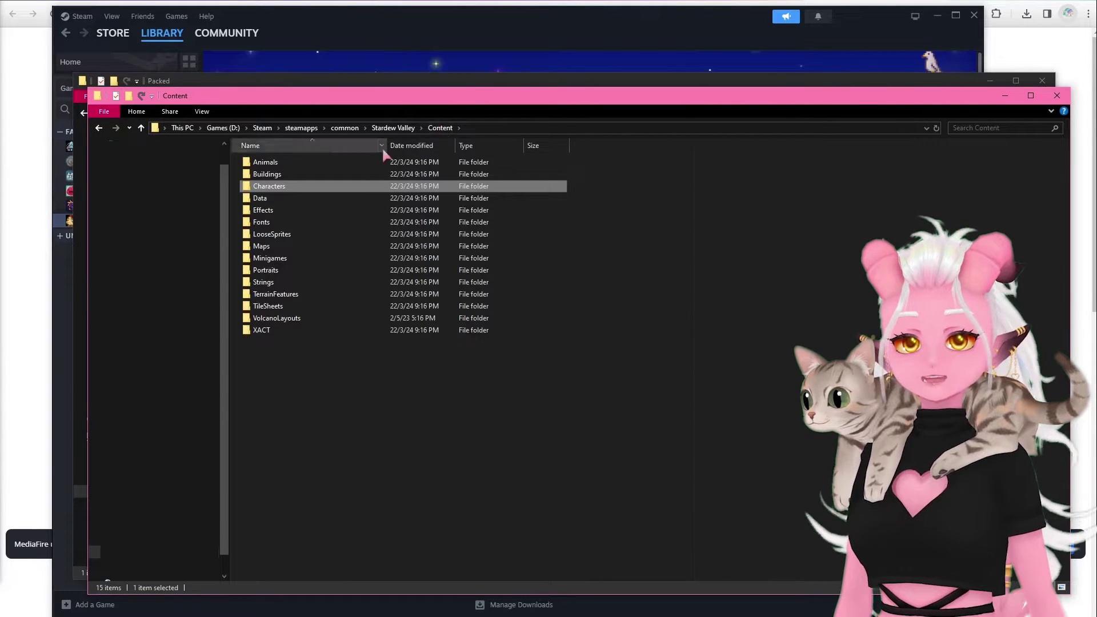
pyautogui.click(278, 165)
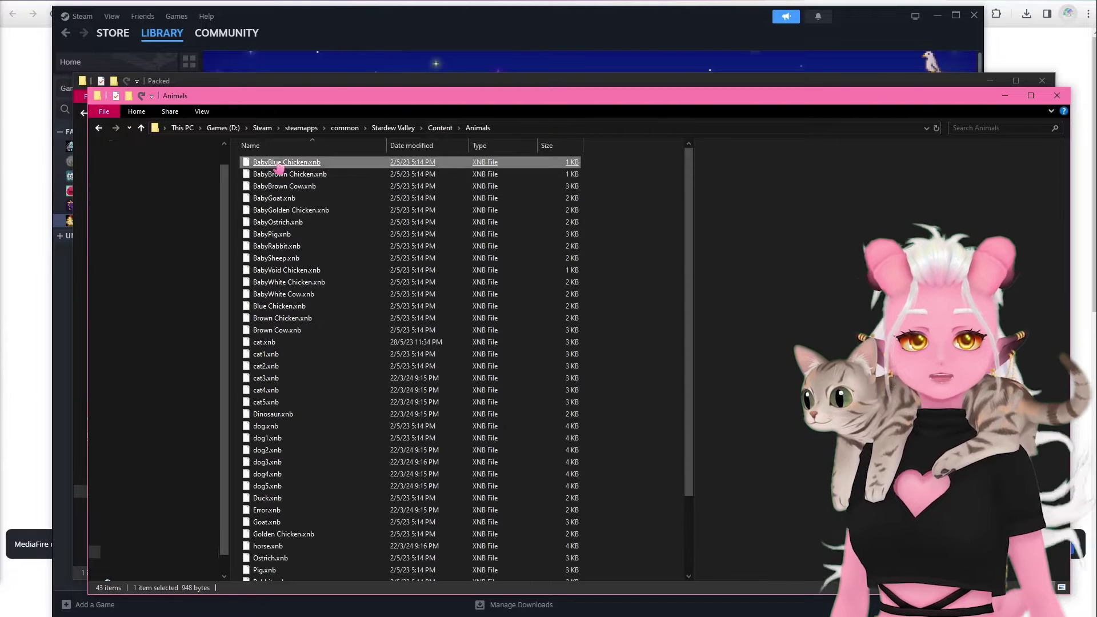
pyautogui.moveTo(293, 346)
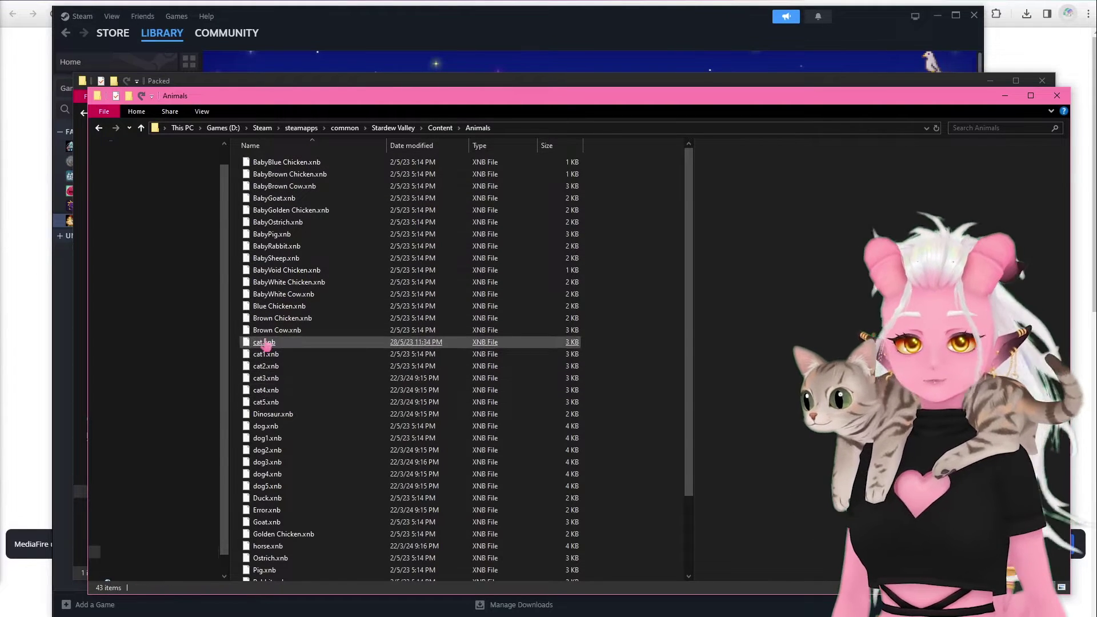
pyautogui.keyDown('shift'); pyautogui.click(280, 403); pyautogui.keyUp('shift')
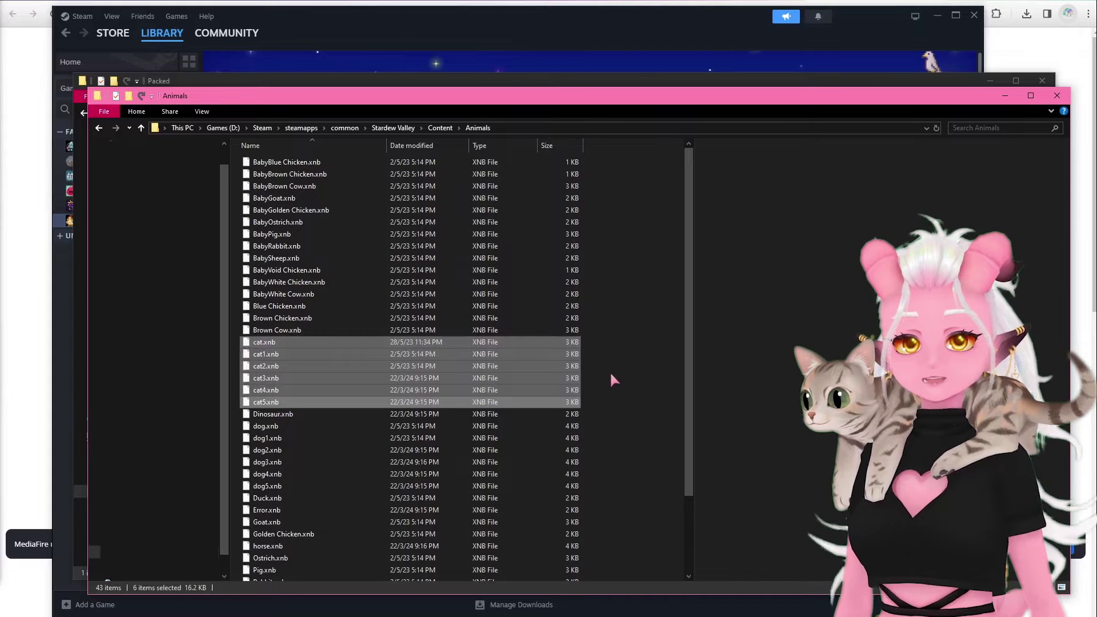
# Paste the six cat files into the toolkit's Packed folder
pyautogui.click(384, 79)
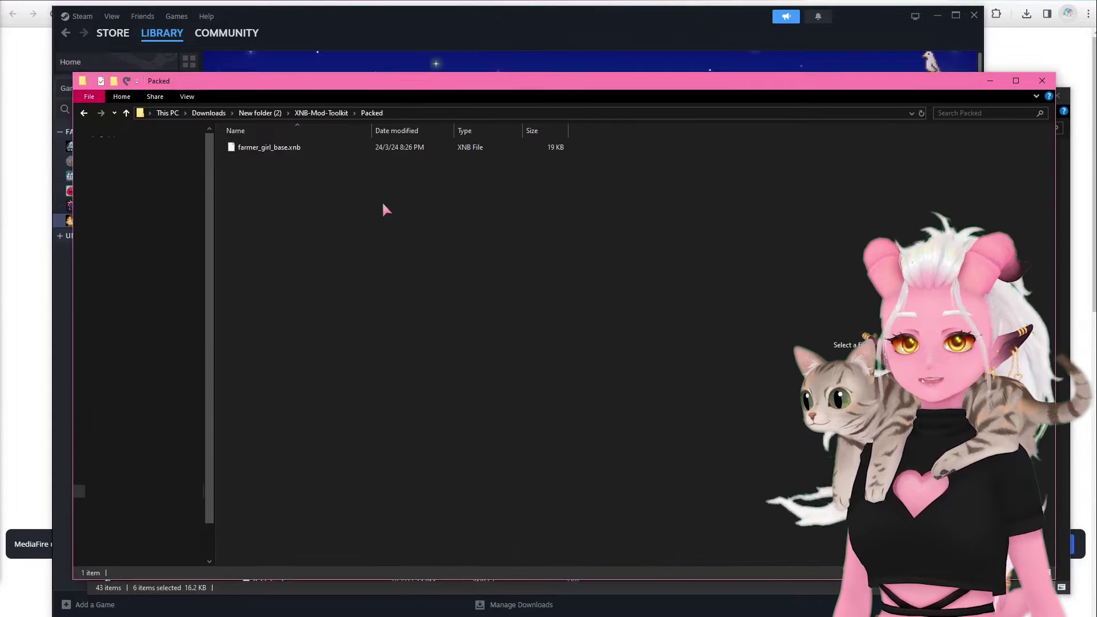
pyautogui.hotkey('ctrl', 'v')
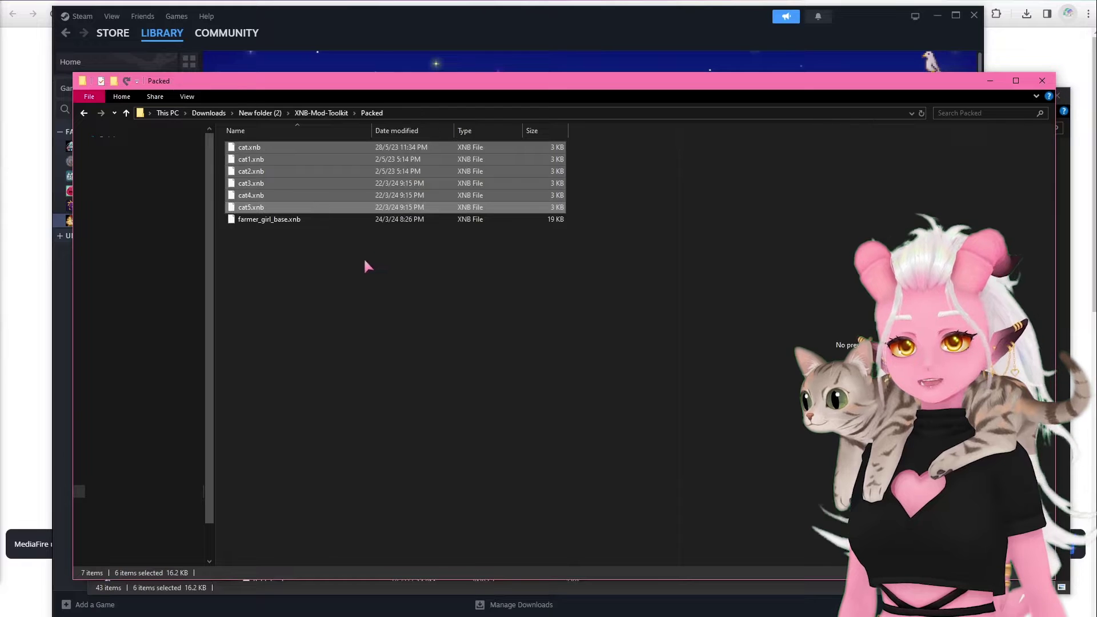
pyautogui.click(364, 261)
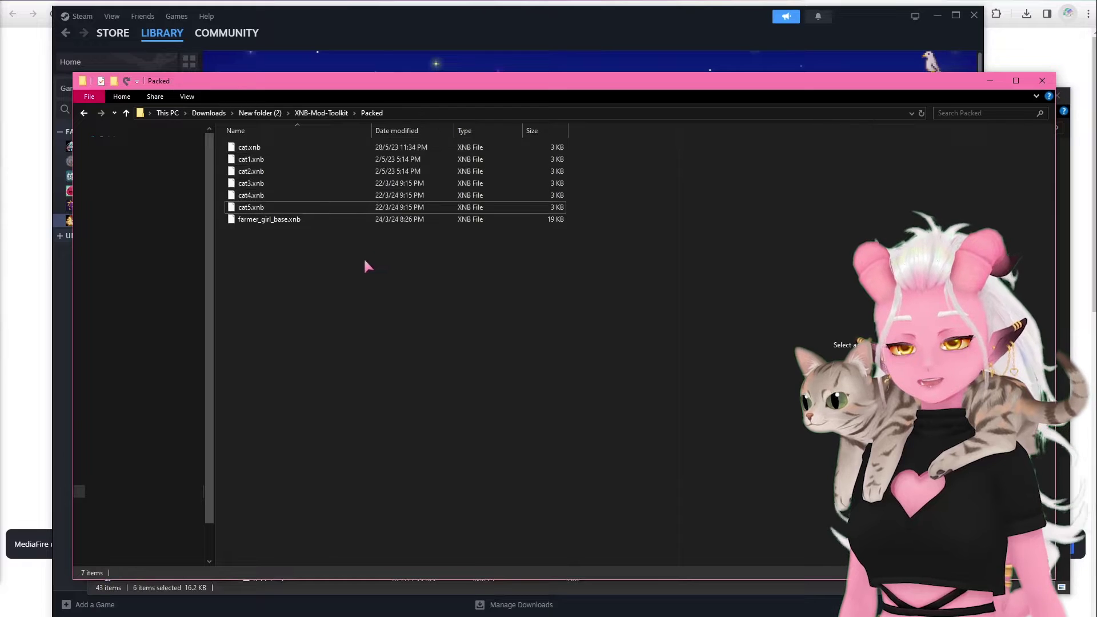
pyautogui.click(309, 114)
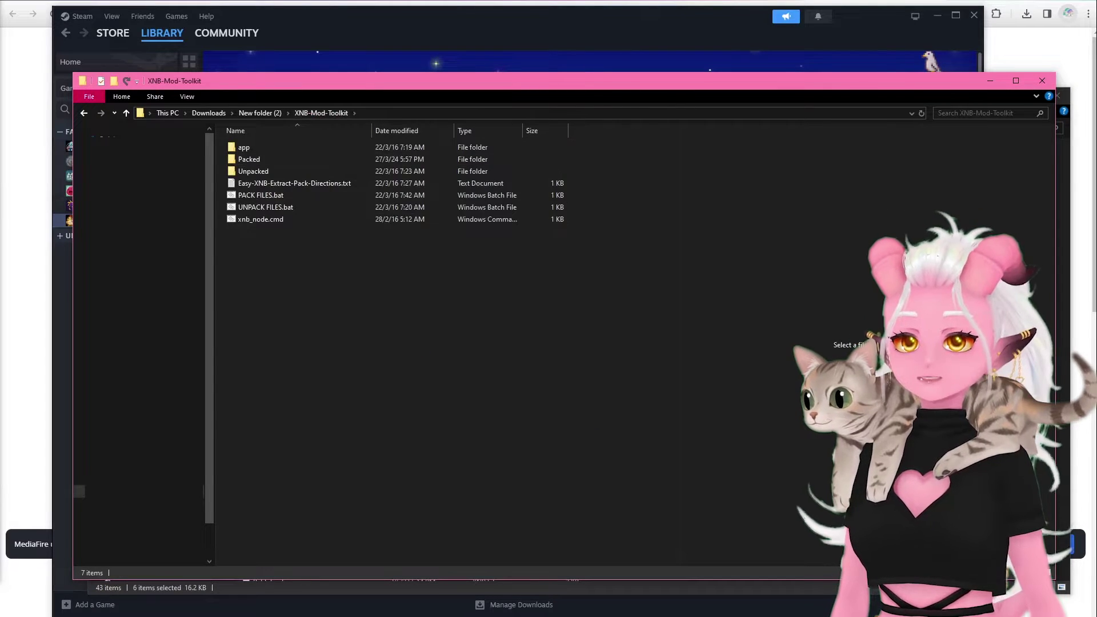
# Highlight step 2 of the directions: run UNPACK FILES.BAT to extract into Unpacked
pyautogui.hotkey('alt', 'Tab')
pyautogui.click(227, 136)
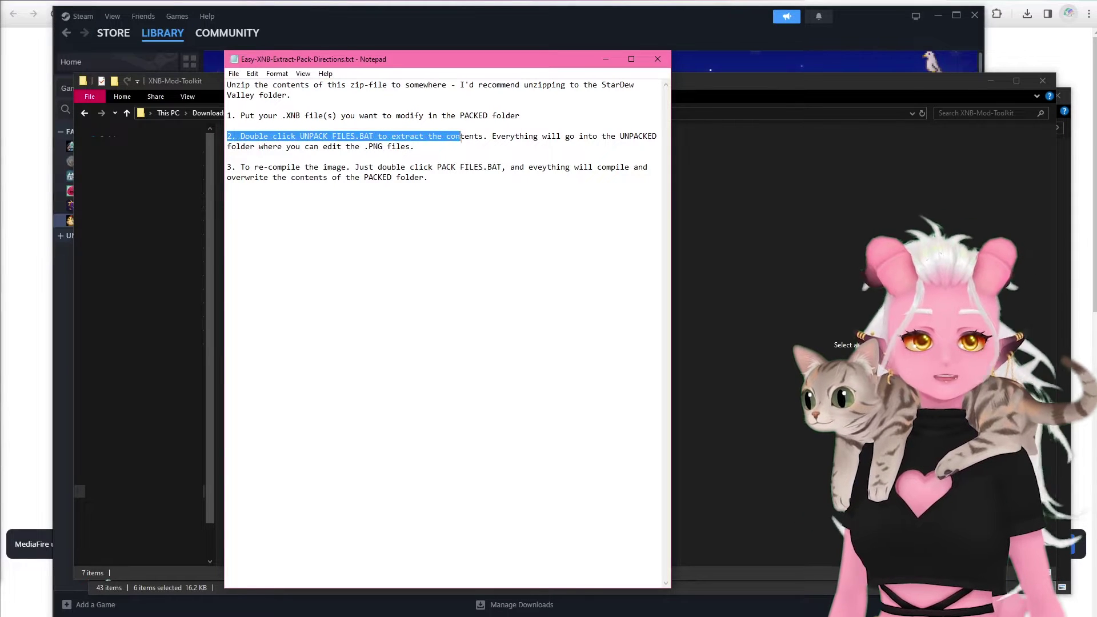
pyautogui.moveTo(653, 139); pyautogui.dragTo(647, 146)
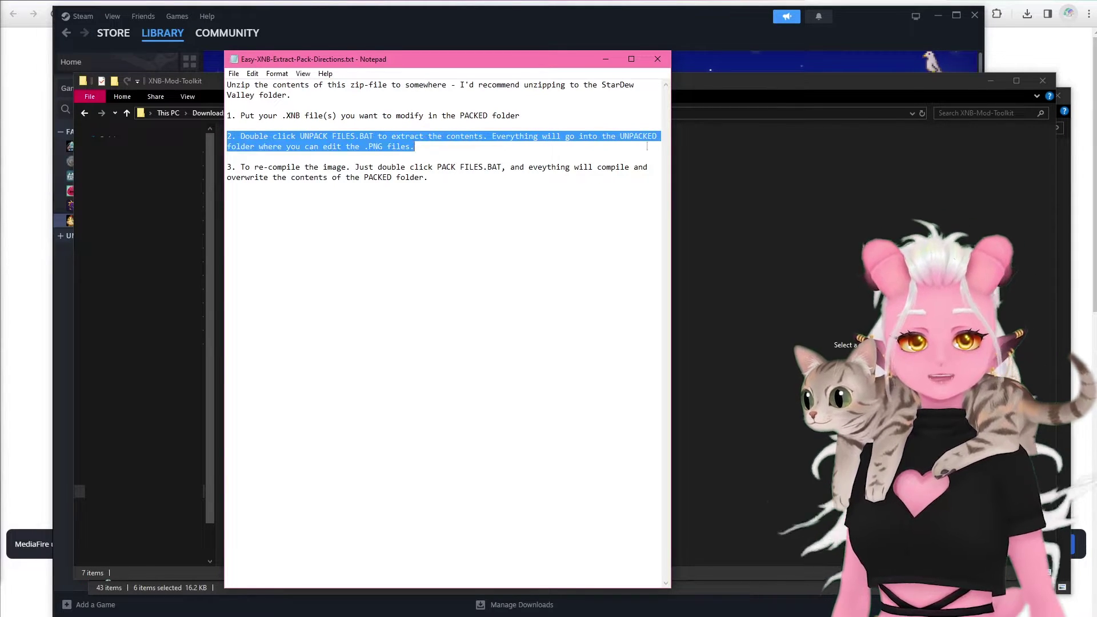
# Run UNPACK FILES.bat in the XNB-Mod-Toolkit folder to extract the packed files
pyautogui.click(733, 235)
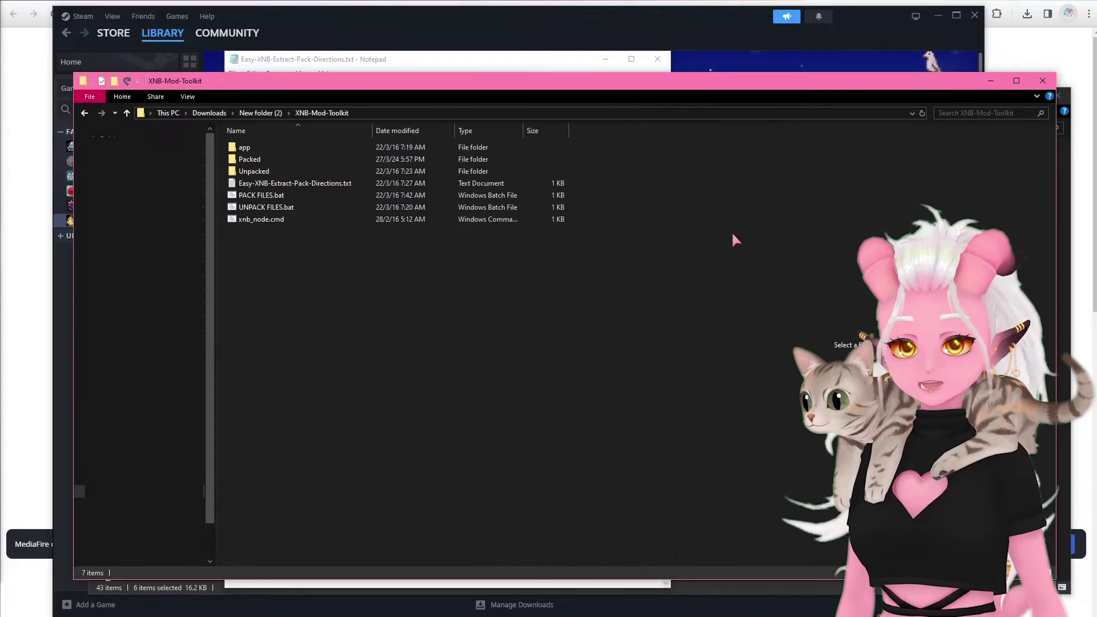
pyautogui.doubleClick(266, 207)
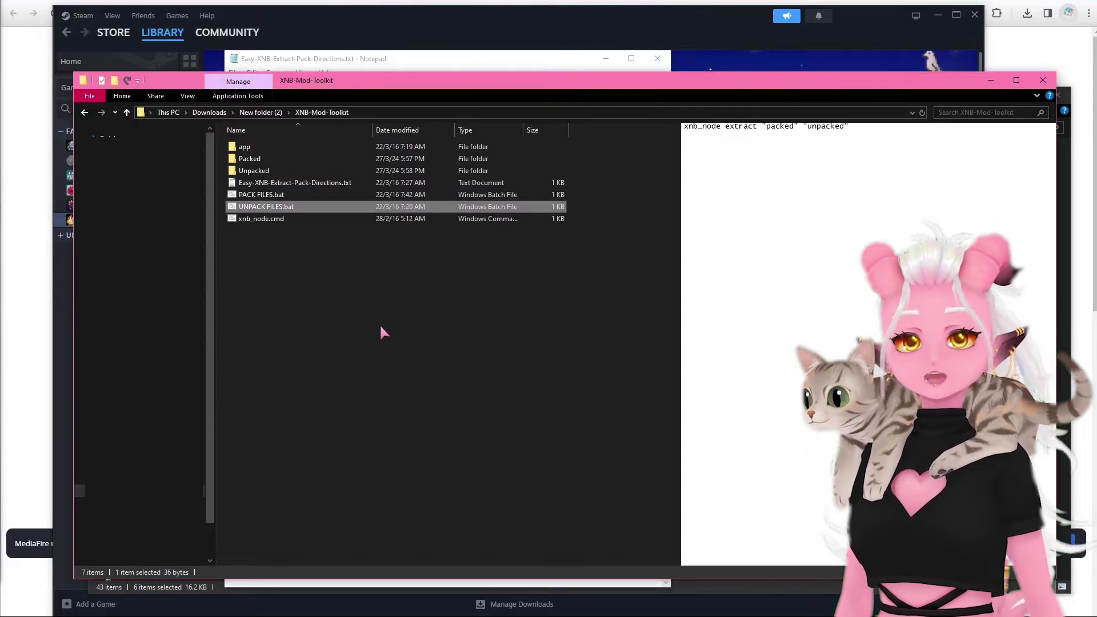
pyautogui.click(379, 333)
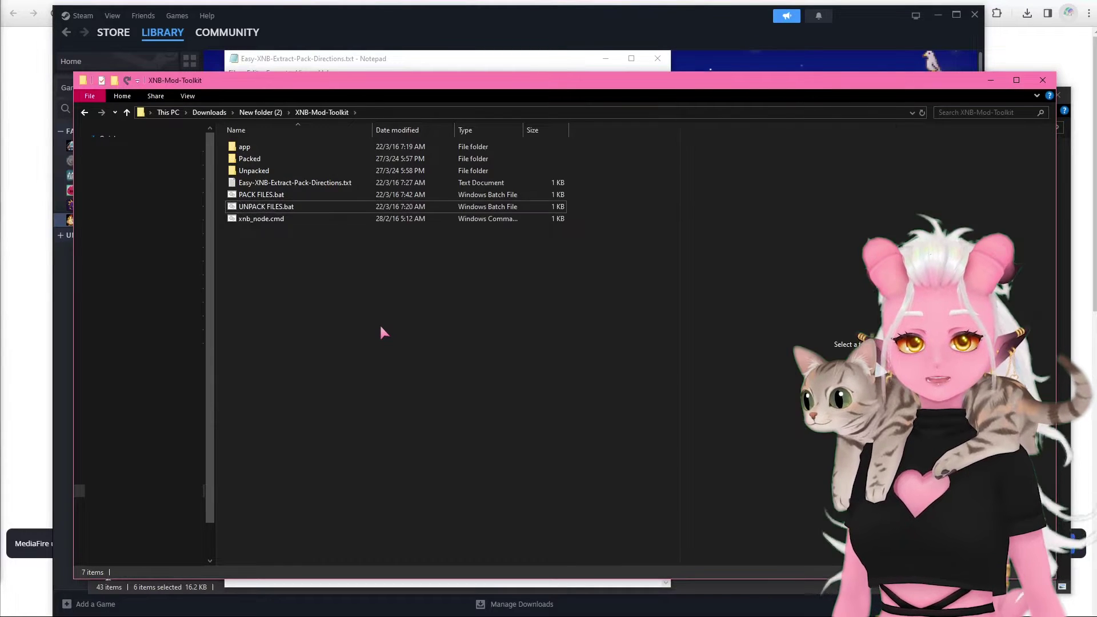
# Preview the extracted cat, cat2, cat3, cat4 and farmer_girl_base PNG sprite sheets in Unpacked
pyautogui.doubleClick(253, 170)
pyautogui.click(250, 147)
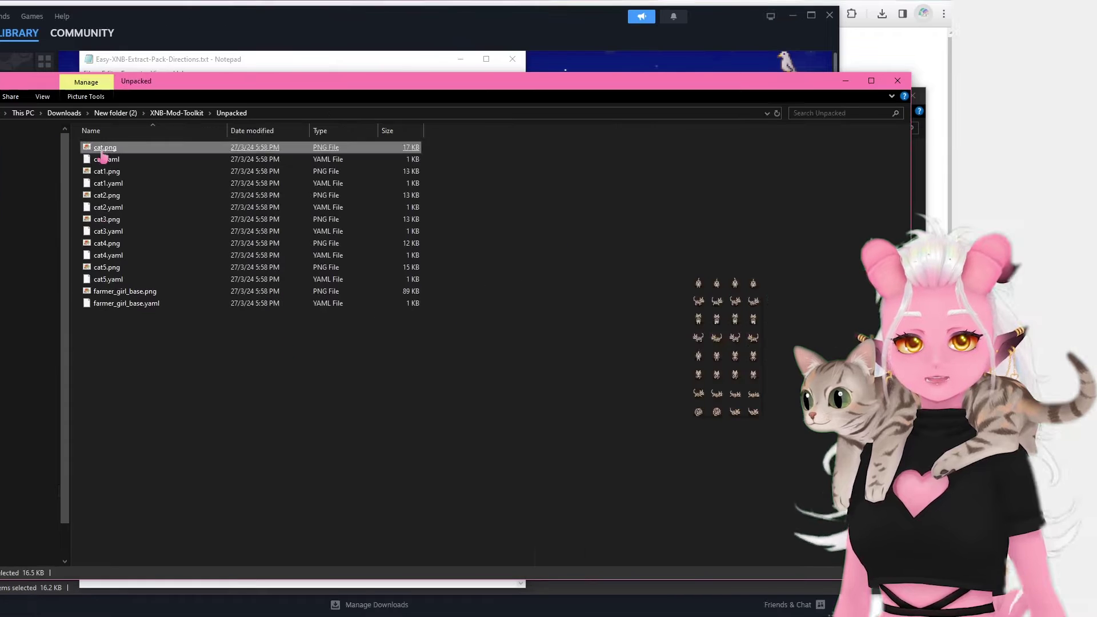
pyautogui.click(118, 196)
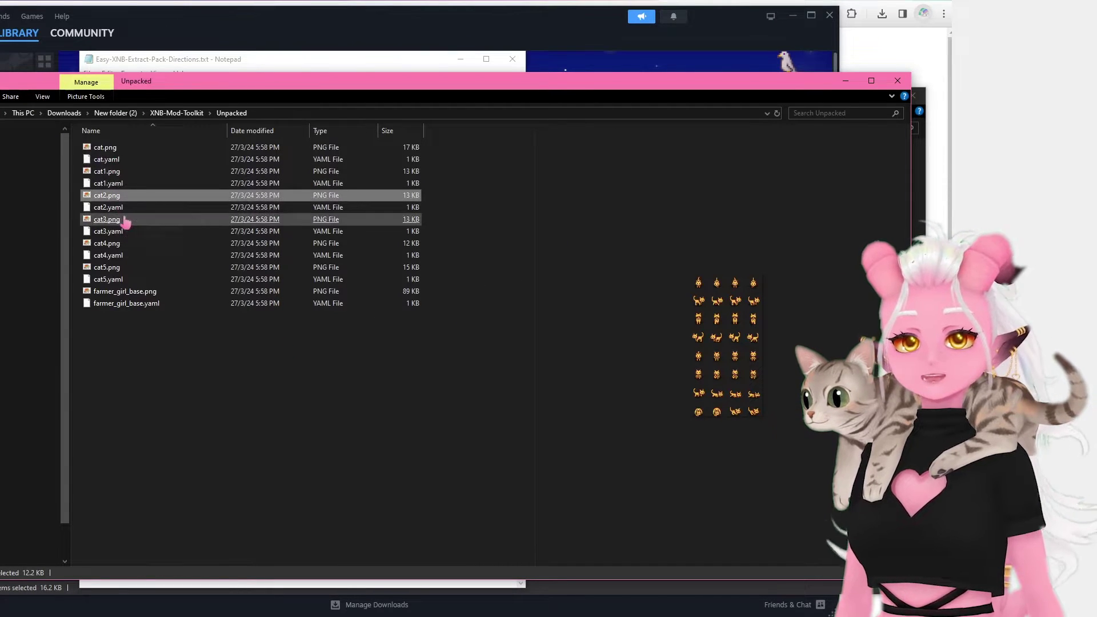
pyautogui.click(121, 220)
pyautogui.click(125, 245)
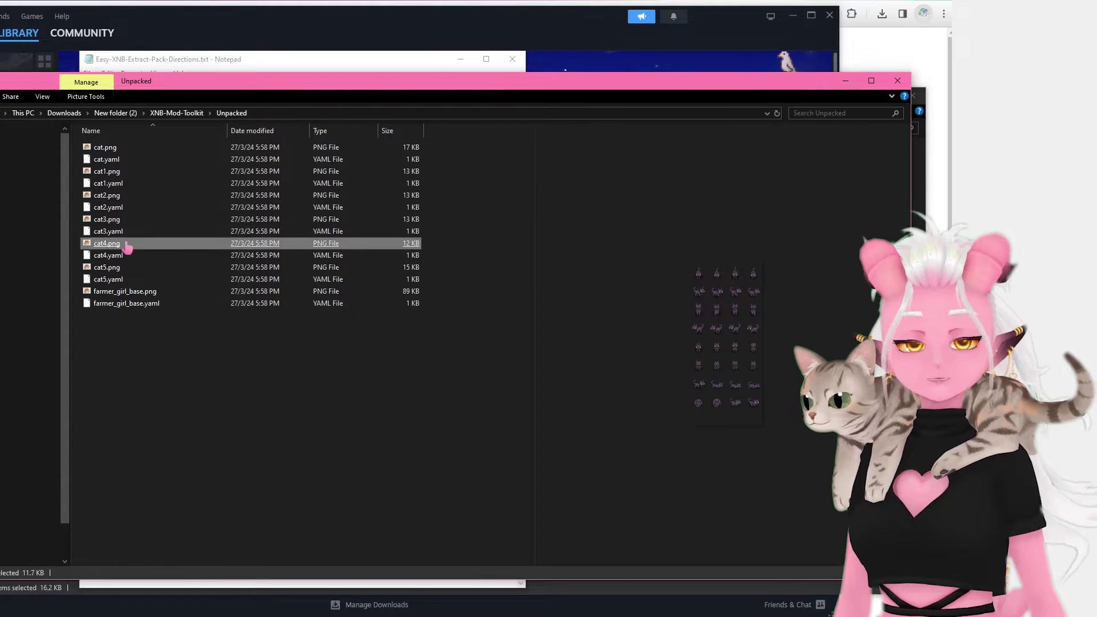
pyautogui.click(135, 292)
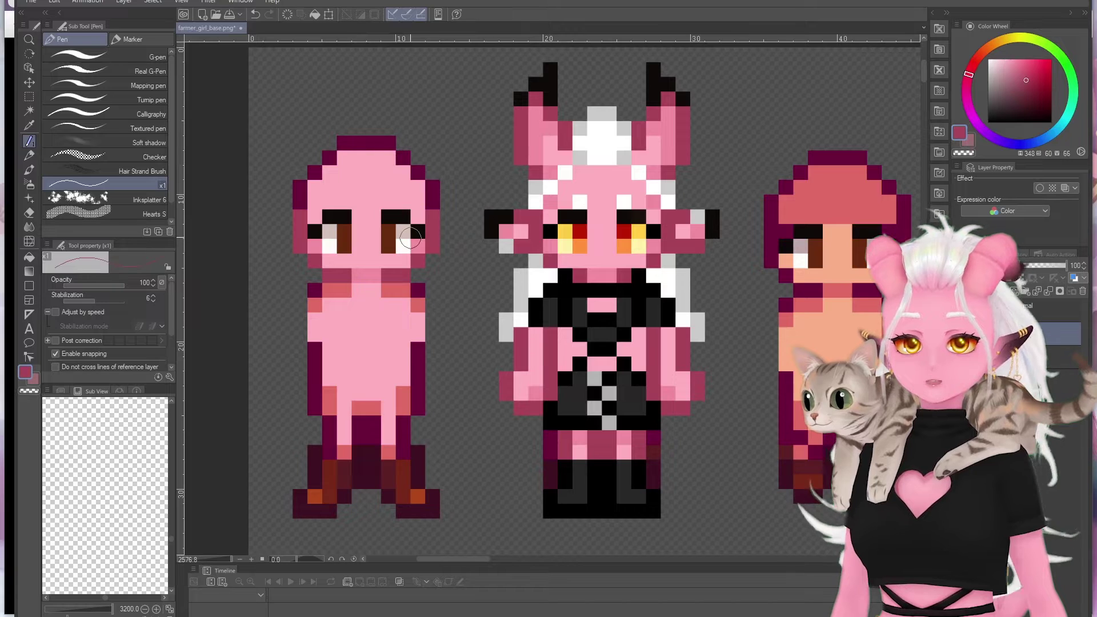
# Give the left farmer figure long pointed ears and paint its body pink
pyautogui.moveTo(451, 223); pyautogui.dragTo(474, 240)
pyautogui.moveTo(269, 226); pyautogui.dragTo(292, 234)
pyautogui.scroll(1, 525, 205)
pyautogui.keyDown('alt'); pyautogui.click(525, 205); pyautogui.keyUp('alt')
pyautogui.keyDown('alt'); pyautogui.click(523, 206); pyautogui.keyUp('alt')
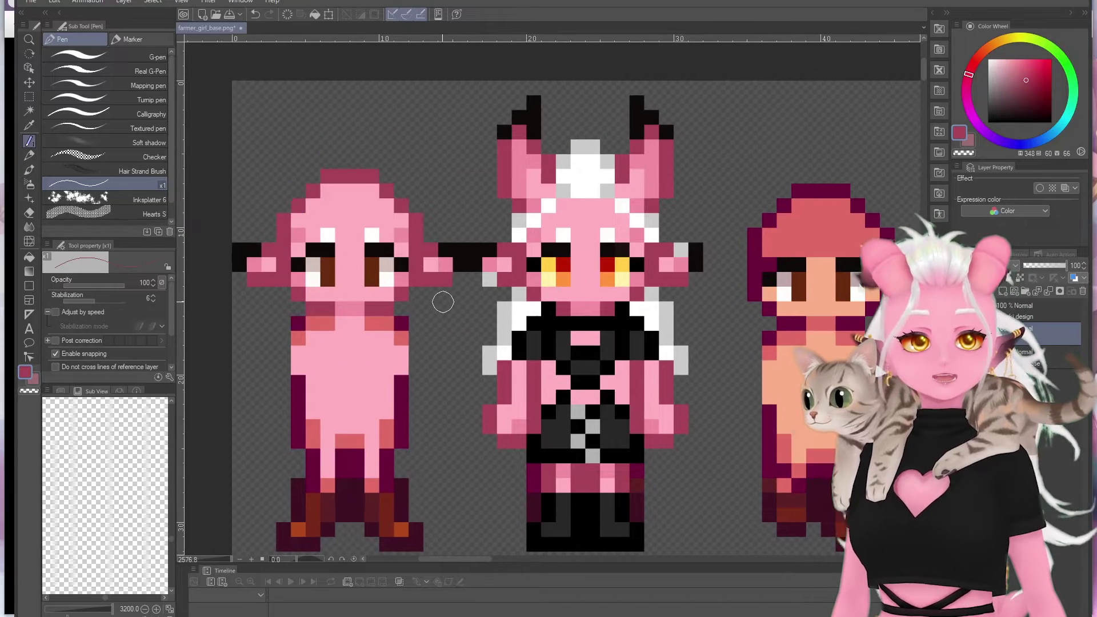
pyautogui.scroll(-1, 441, 302)
pyautogui.moveTo(354, 423)
pyautogui.mouseDown()
pyautogui.moveTo(315, 286)
pyautogui.moveTo(373, 281)
pyautogui.mouseUp()
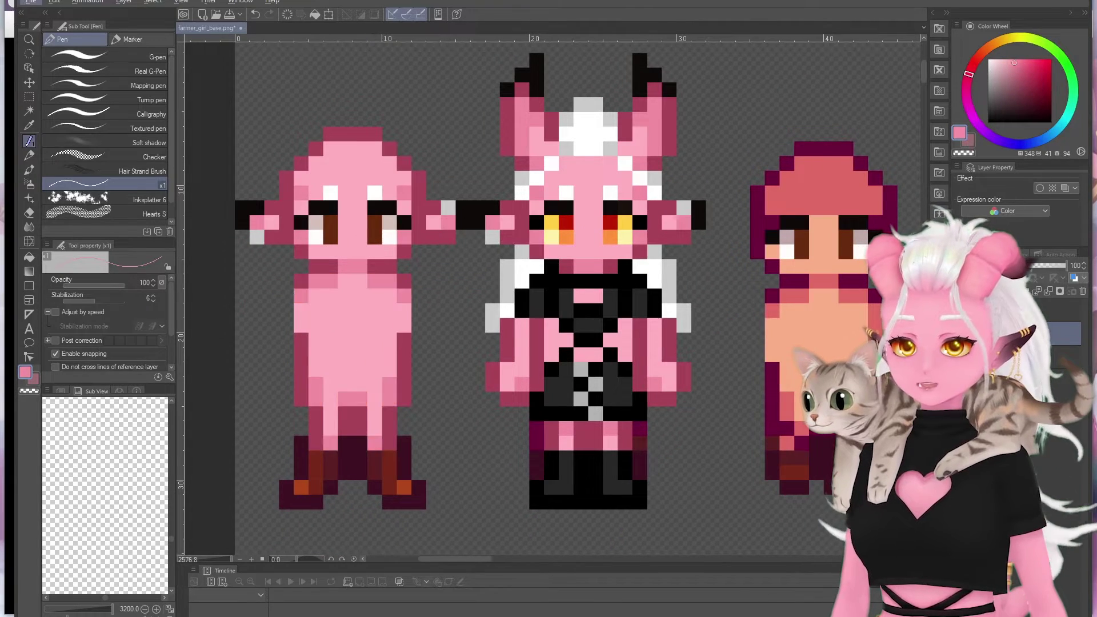
# Hide the original detail layer and paint black boots with dark grey shading
pyautogui.click(988, 122)
pyautogui.click(972, 354)
pyautogui.moveTo(394, 455)
pyautogui.mouseDown()
pyautogui.moveTo(304, 503)
pyautogui.moveTo(343, 457)
pyautogui.mouseUp()
pyautogui.click(972, 355)
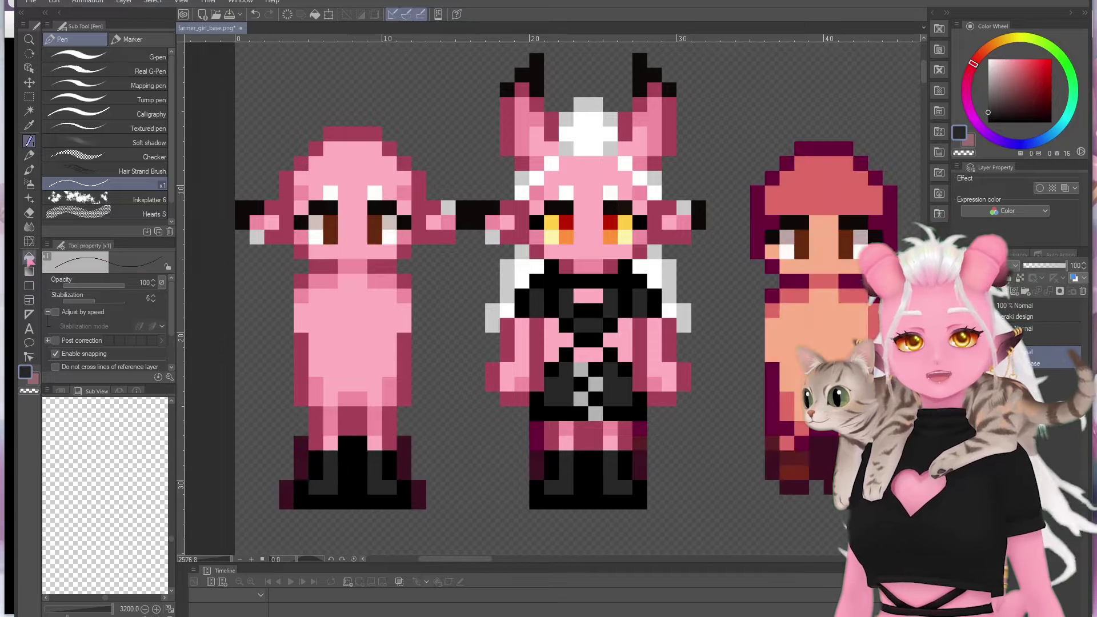
pyautogui.scroll(1, 549, 285)
pyautogui.click(989, 112)
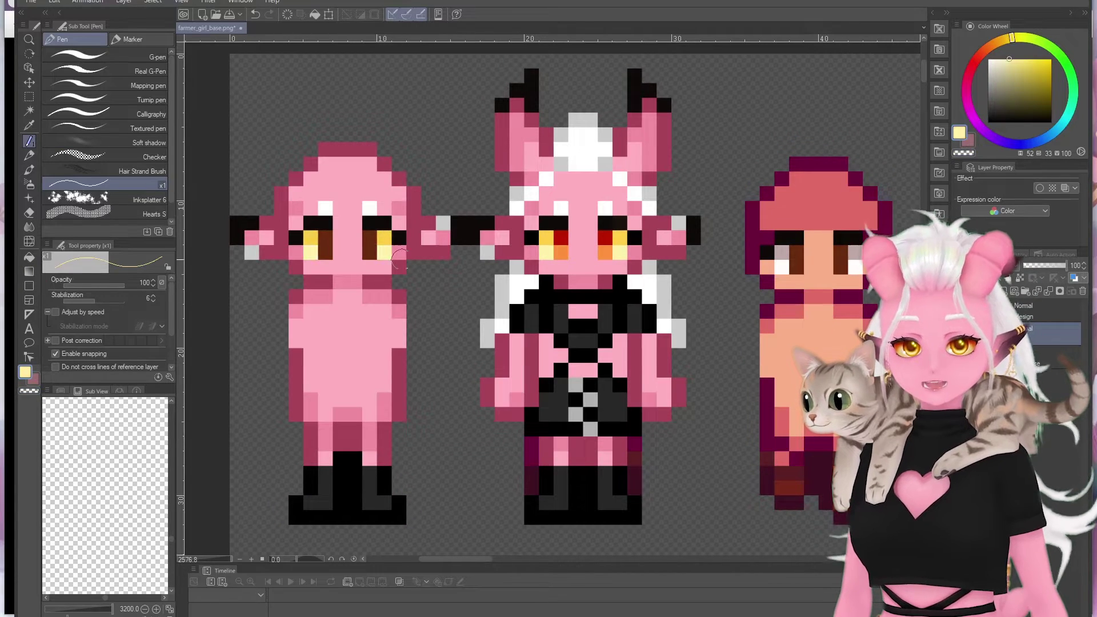
pyautogui.scroll(1, 426, 186)
# Recolour the left figure's eyes yellow and red and draw dark pink horns
pyautogui.moveTo(426, 222); pyautogui.dragTo(426, 166)
pyautogui.click(382, 186)
pyautogui.moveTo(264, 223); pyautogui.dragTo(264, 166)
pyautogui.click(309, 189)
# Draw cat ears with dark tips and light pink insides, then highlight repacking step 3
pyautogui.keyDown('alt'); pyautogui.click(529, 129); pyautogui.keyUp('alt')
pyautogui.moveTo(404, 166); pyautogui.dragTo(405, 132)
pyautogui.moveTo(291, 160); pyautogui.dragTo(290, 126)
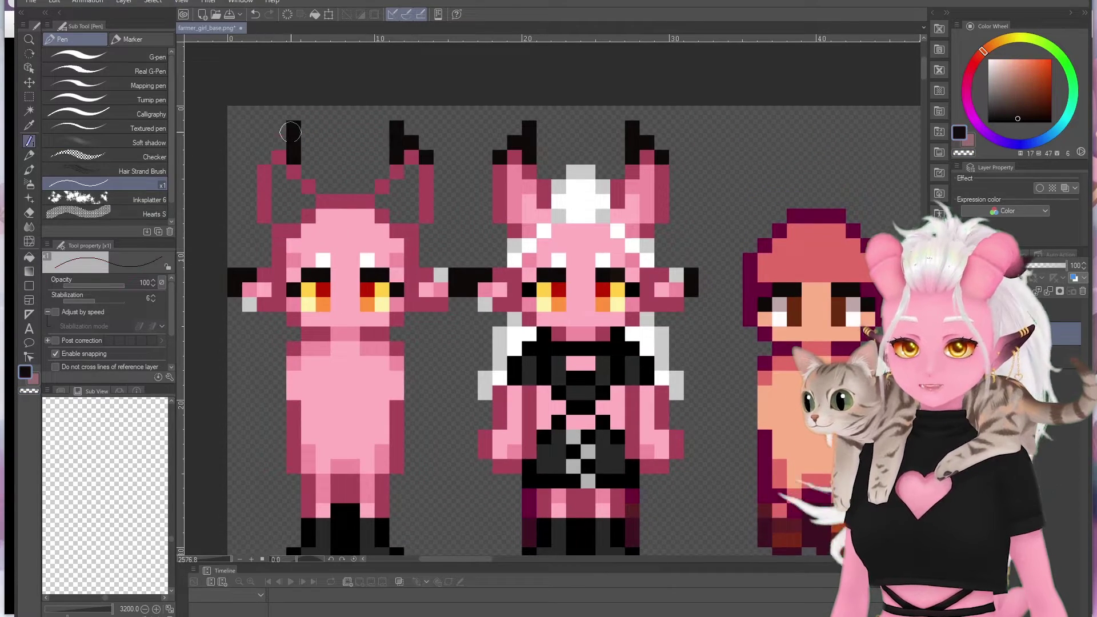
pyautogui.keyDown('alt'); pyautogui.click(343, 343); pyautogui.keyUp('alt')
pyautogui.moveTo(404, 171); pyautogui.dragTo(405, 223)
pyautogui.moveTo(294, 171)
pyautogui.mouseDown()
pyautogui.moveTo(294, 223)
pyautogui.moveTo(397, 231)
pyautogui.moveTo(354, 170)
pyautogui.mouseUp()
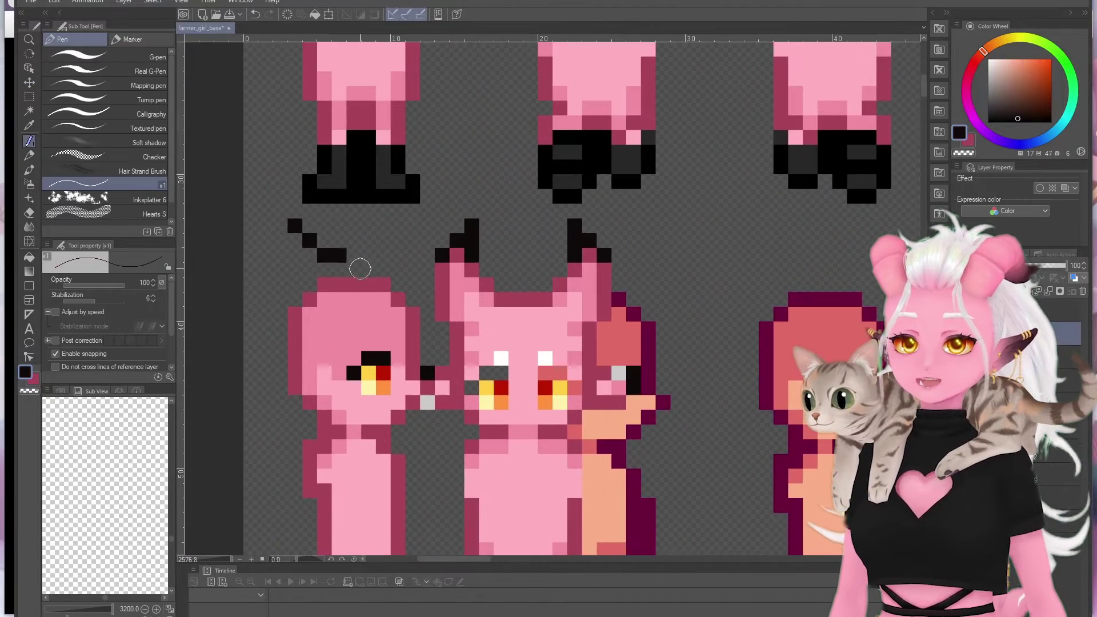
pyautogui.moveTo(232, 167); pyautogui.dragTo(442, 177)
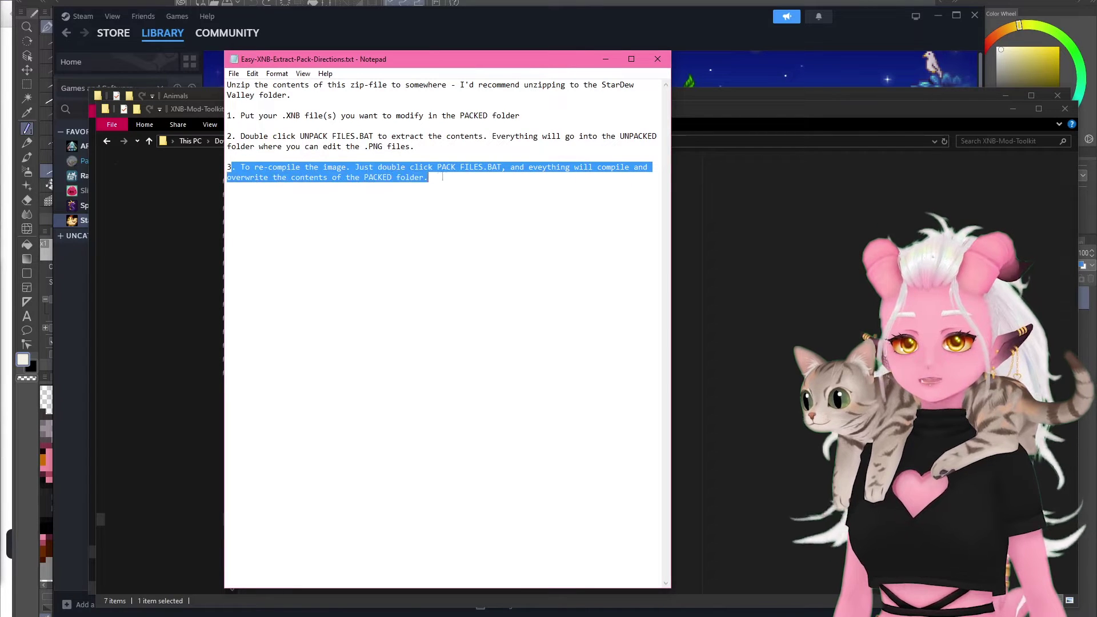
# Delete the extra cat1 to cat5 files from the Unpacked folder
pyautogui.click(606, 59)
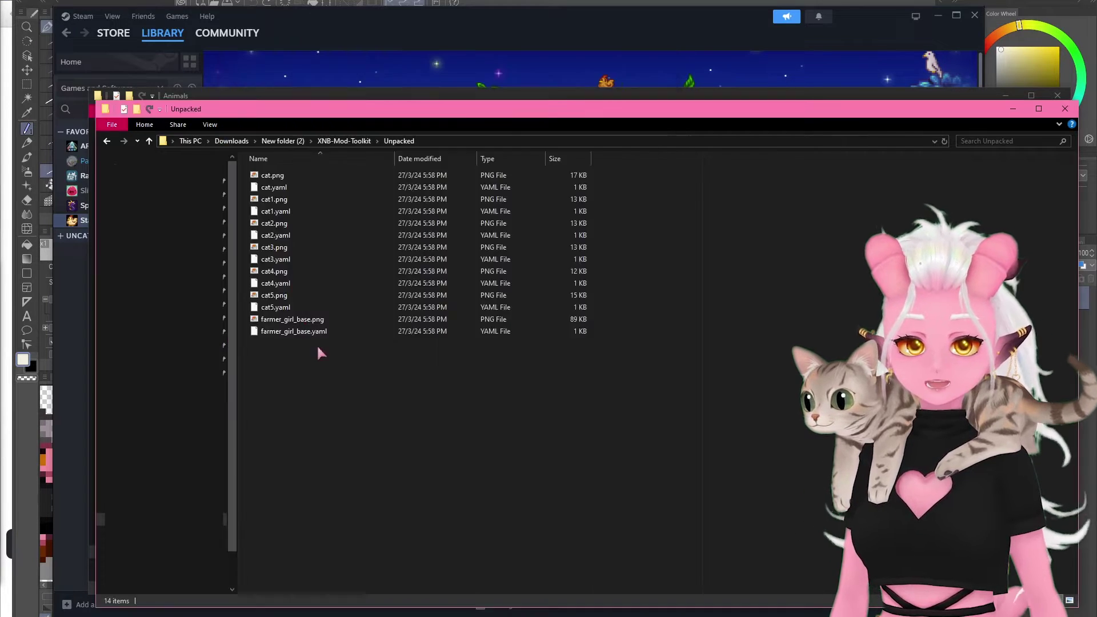
pyautogui.moveTo(244, 199); pyautogui.dragTo(314, 309)
pyautogui.press('Delete')
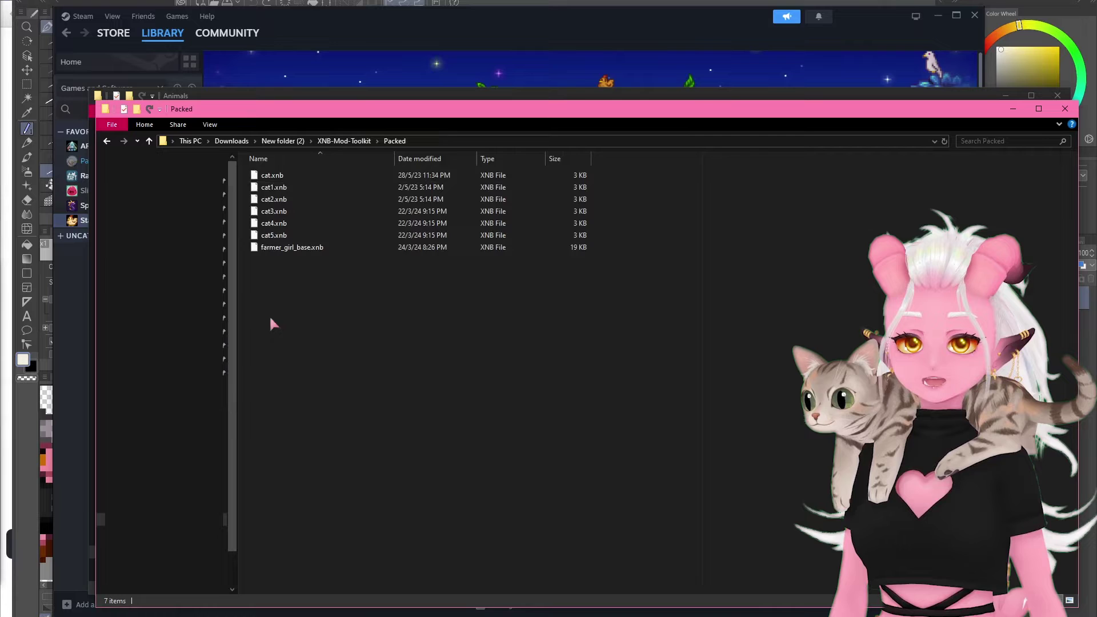
# Empty the Packed folder and run PACK FILES.bat to rebuild the XNB files
pyautogui.moveTo(332, 333); pyautogui.dragTo(279, 176)
pyautogui.press('Delete')
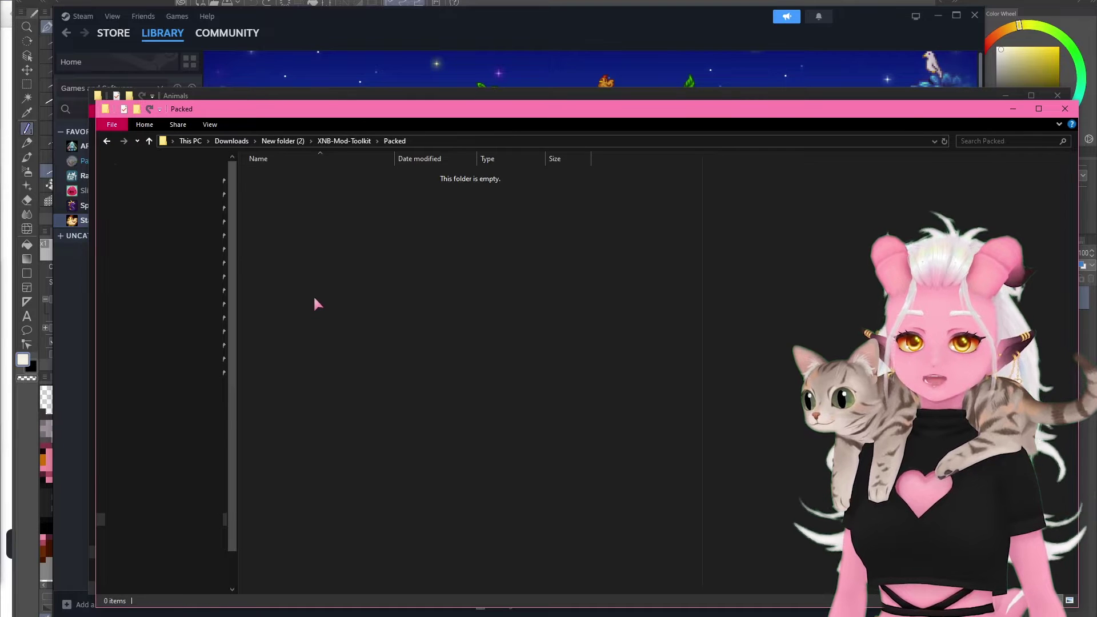
pyautogui.click(350, 141)
pyautogui.doubleClick(294, 224)
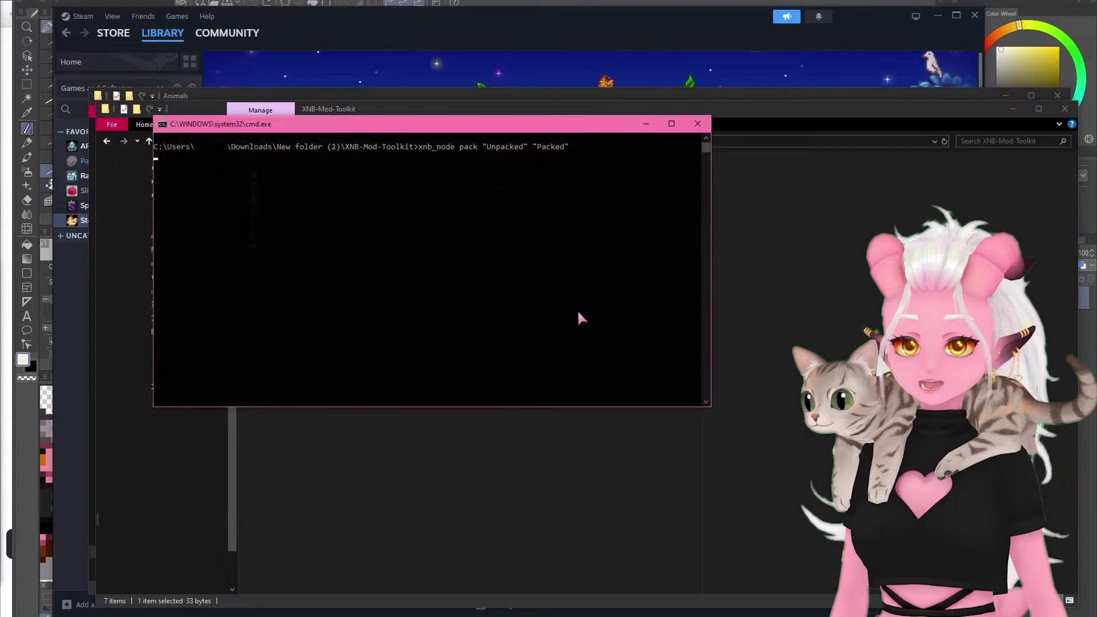
# Copy the rebuilt cat.xnb from Packed into the game's Animals folder, replacing the original
pyautogui.click(327, 255)
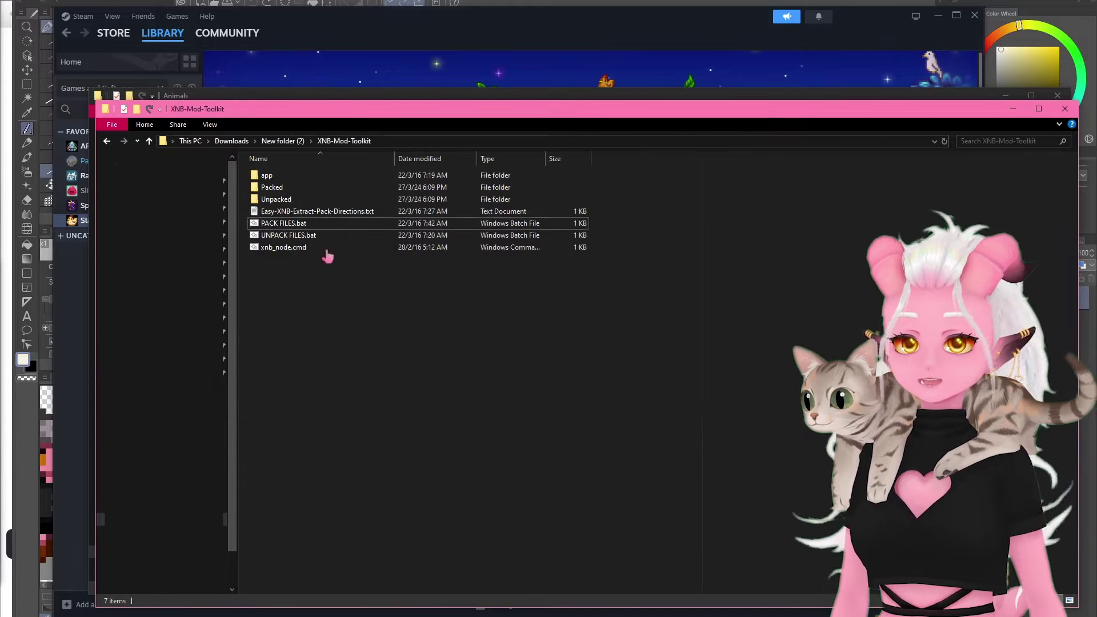
pyautogui.doubleClick(272, 188)
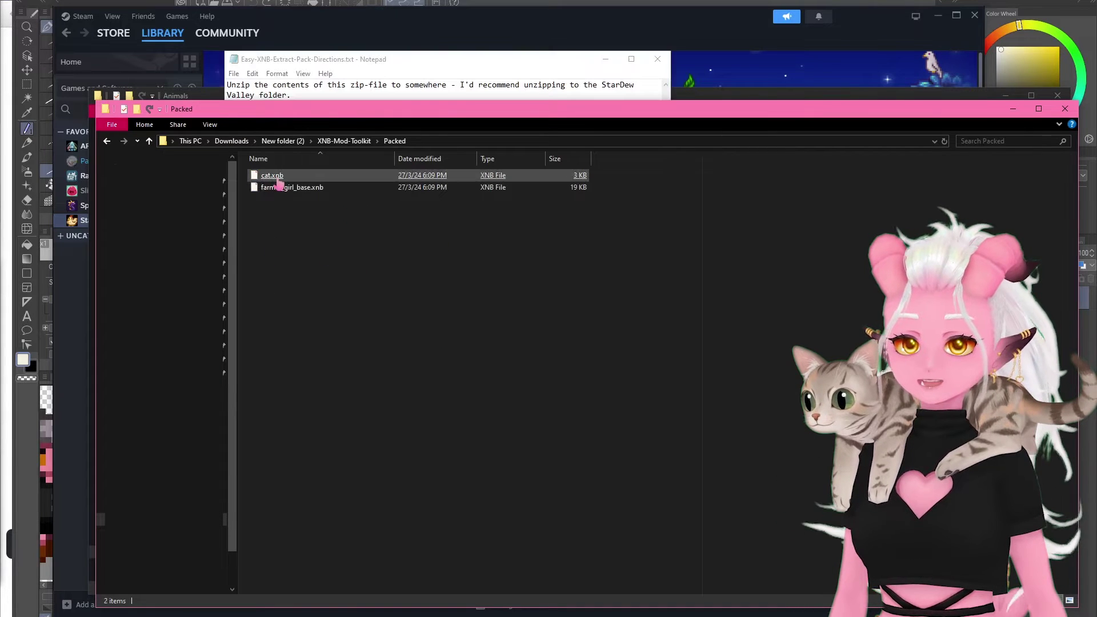
pyautogui.click(277, 177)
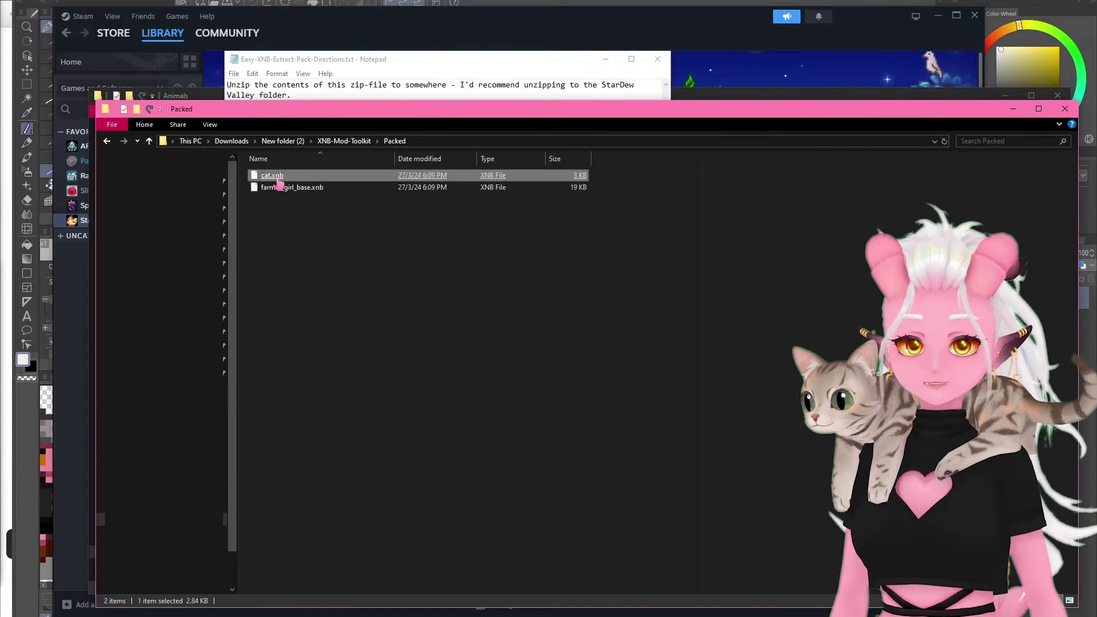
pyautogui.moveTo(345, 110); pyautogui.dragTo(346, 175)
pyautogui.click(346, 115)
pyautogui.hotkey('ctrl', 'v')
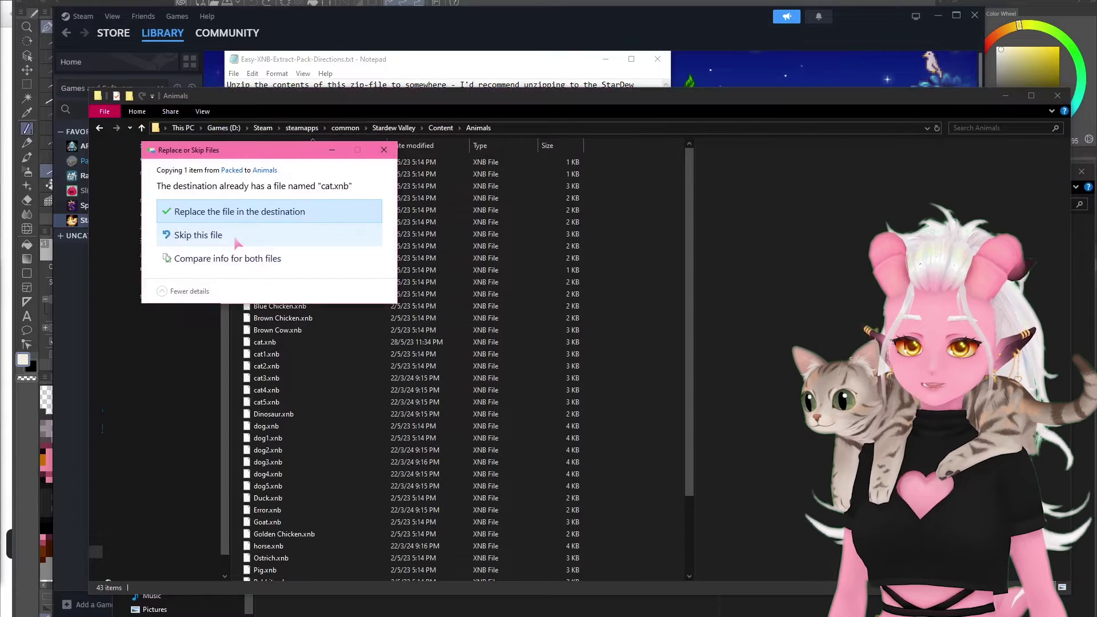
pyautogui.click(237, 243)
# Paste farmer_girl_base.xnb into Content\Characters\Farmer to replace the original sprite
pyautogui.click(308, 250)
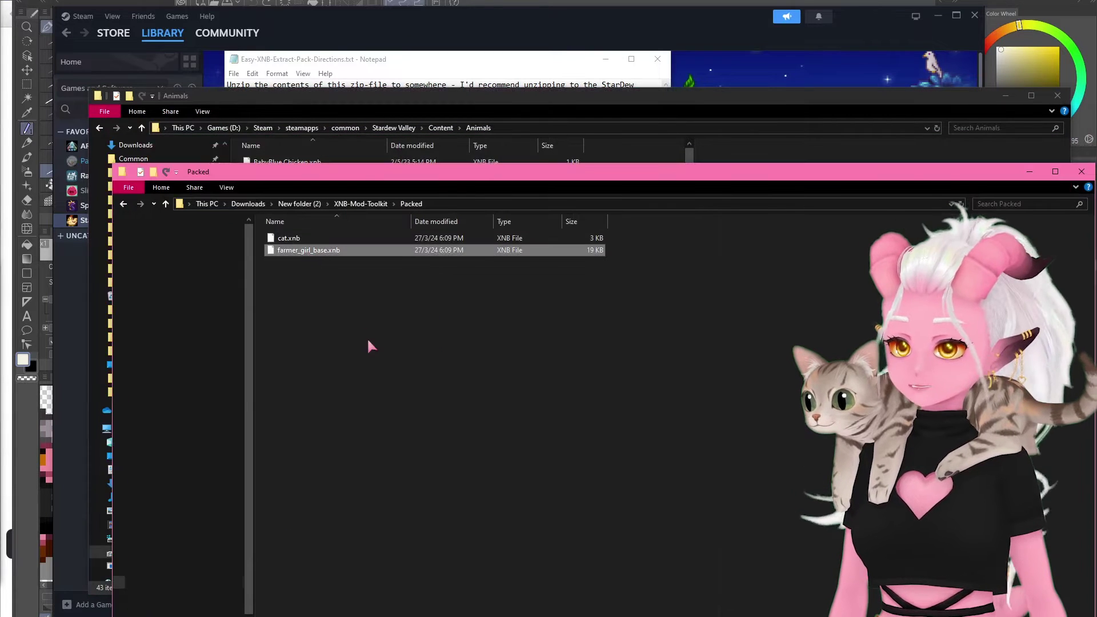
pyautogui.click(379, 103)
pyautogui.click(441, 128)
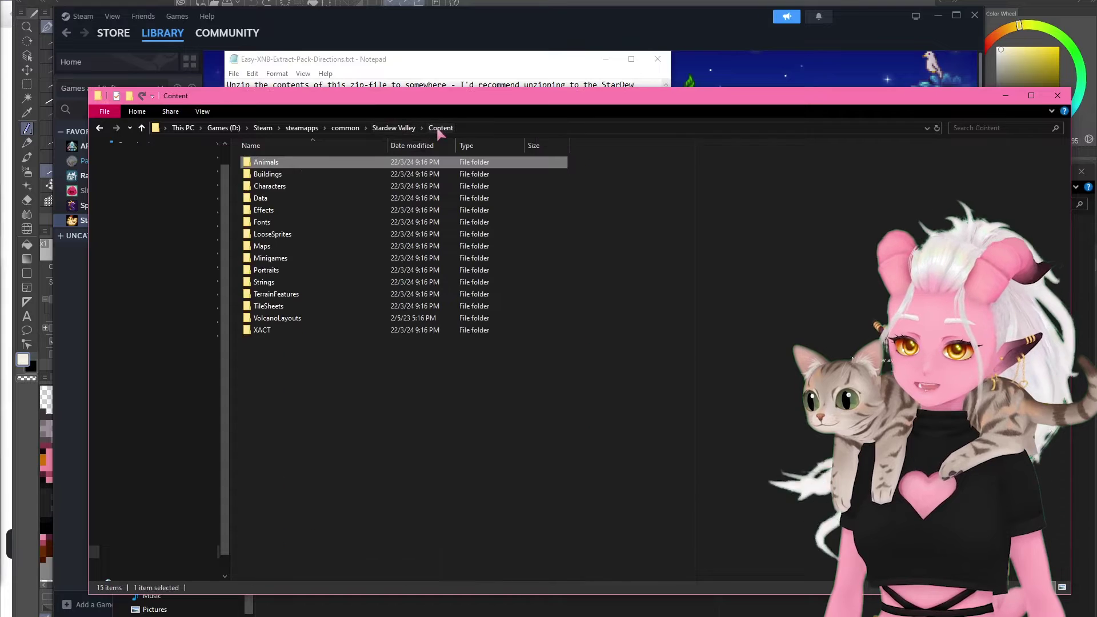
pyautogui.doubleClick(272, 185)
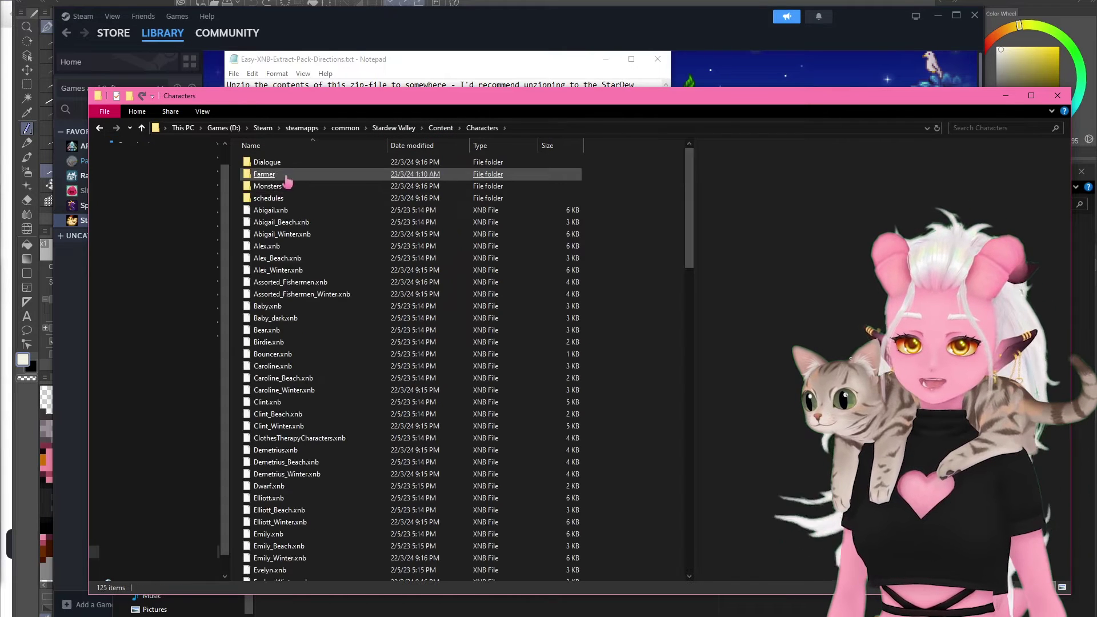
pyautogui.doubleClick(279, 178)
pyautogui.hotkey('ctrl', 'v')
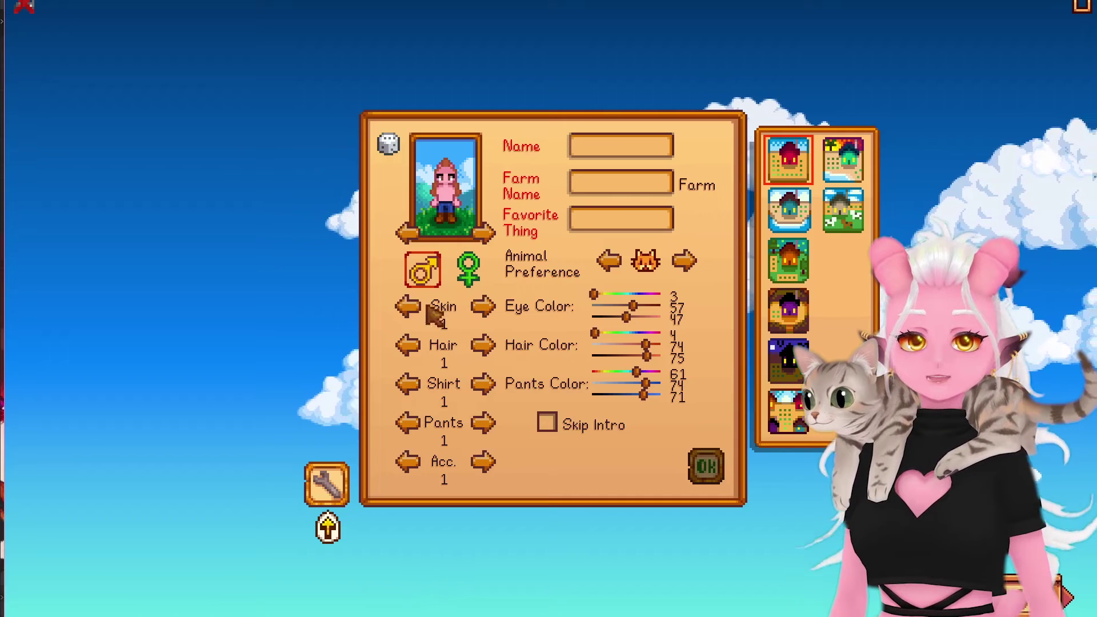
# Make the farmer female with hairstyle 1 and a new hair colour
pyautogui.click(483, 266)
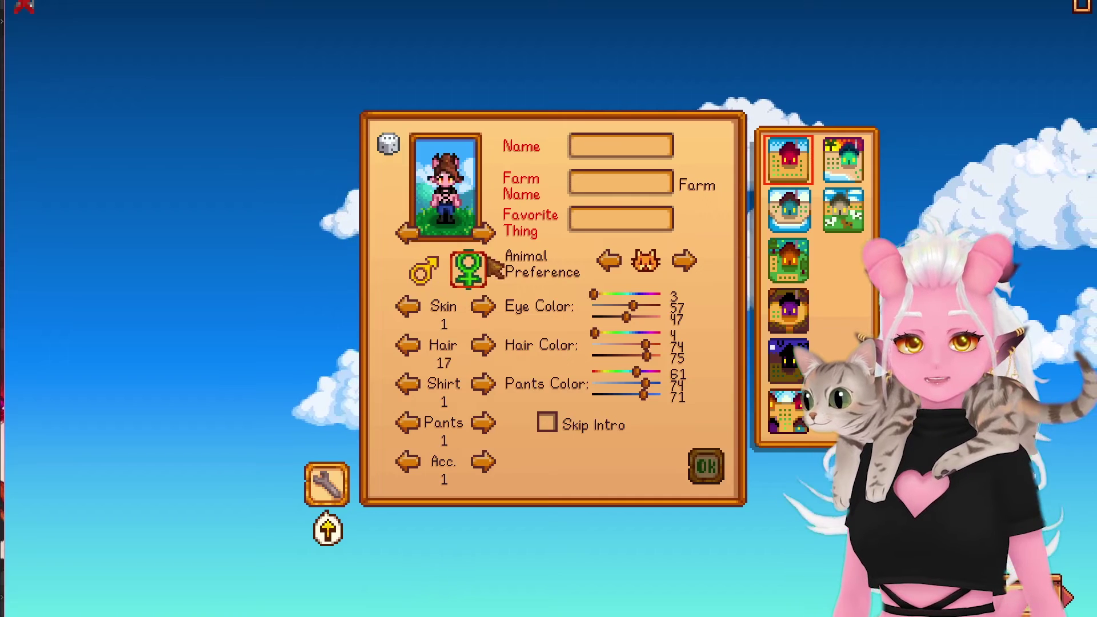
pyautogui.click(408, 345)
pyautogui.click(408, 344)
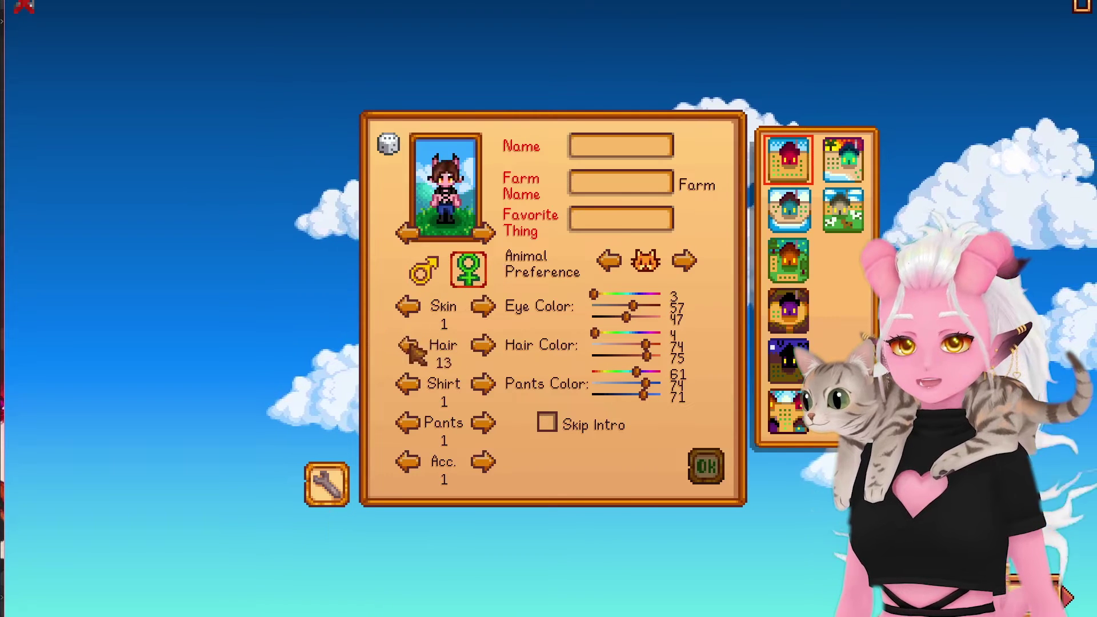
pyautogui.click(408, 345)
pyautogui.click(408, 345)
pyautogui.click(408, 345)
pyautogui.click(408, 344)
pyautogui.click(408, 345)
pyautogui.click(408, 346)
pyautogui.click(408, 346)
pyautogui.click(408, 346)
pyautogui.click(408, 346)
pyautogui.click(408, 346)
pyautogui.click(408, 346)
pyautogui.click(408, 345)
pyautogui.click(409, 346)
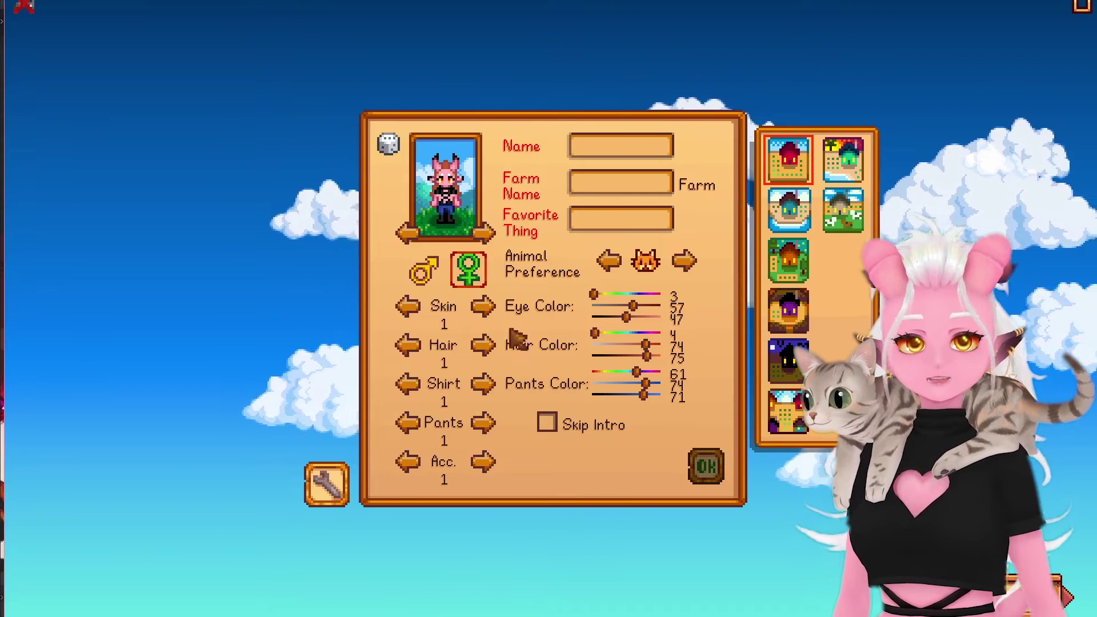
pyautogui.moveTo(647, 345); pyautogui.dragTo(700, 360)
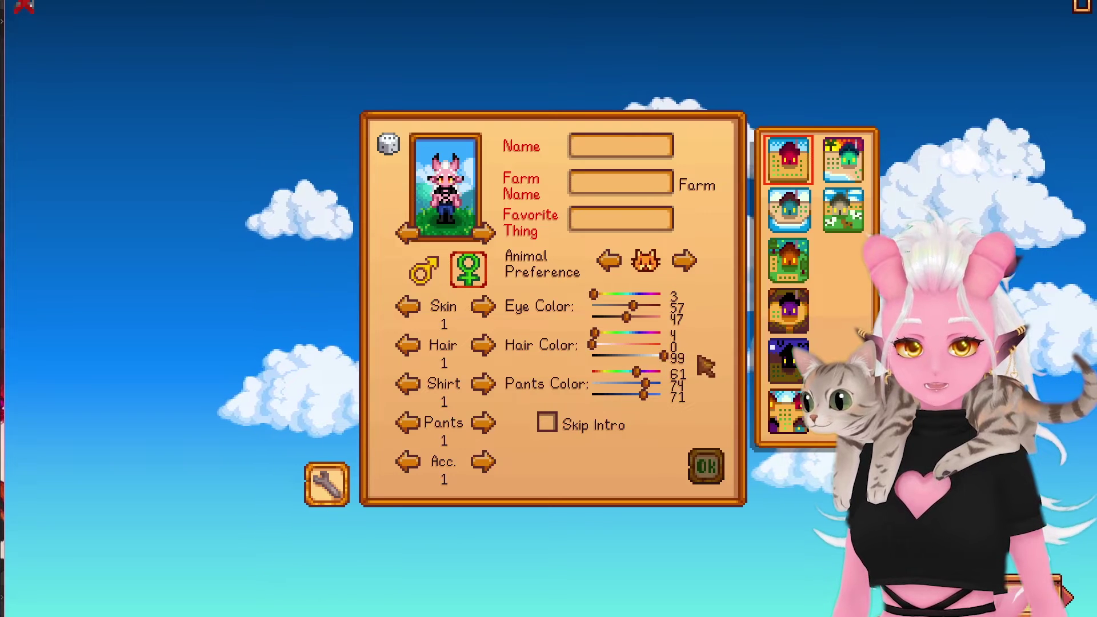
# Set pants to style 3 with a new pants colour, then rotate the preview farmer
pyautogui.click(484, 423)
pyautogui.click(483, 423)
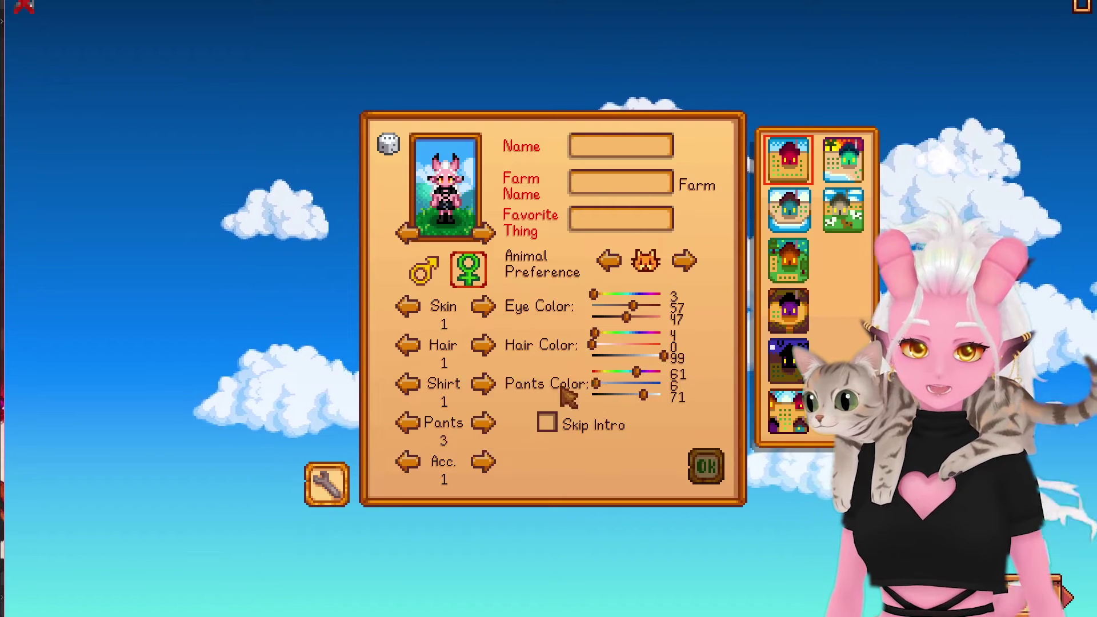
pyautogui.moveTo(644, 383); pyautogui.dragTo(718, 405)
pyautogui.click(484, 234)
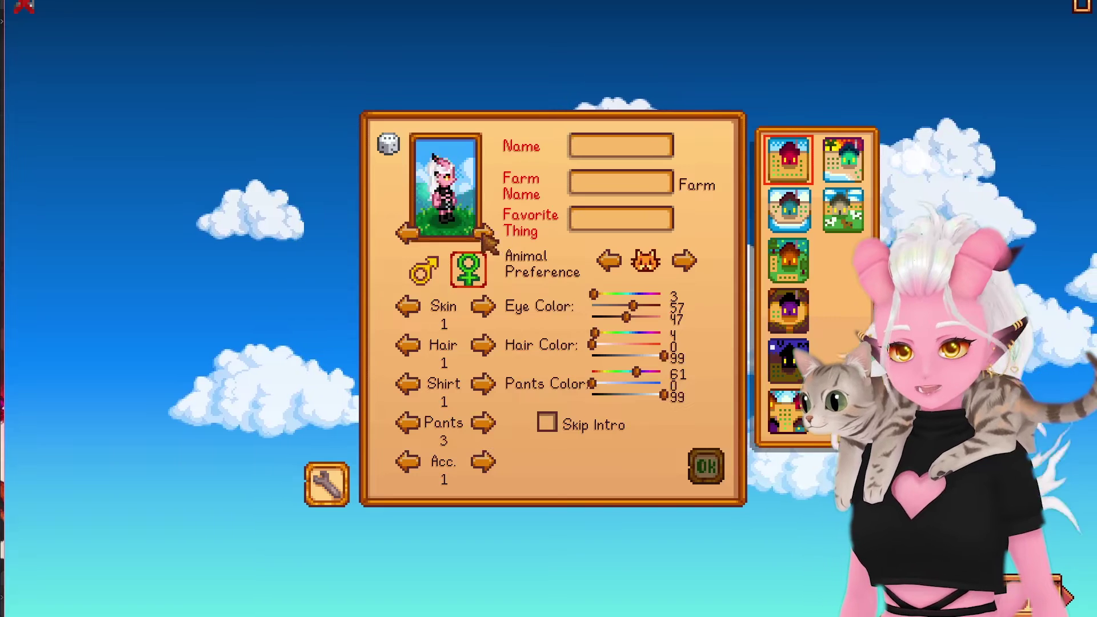
pyautogui.click(483, 233)
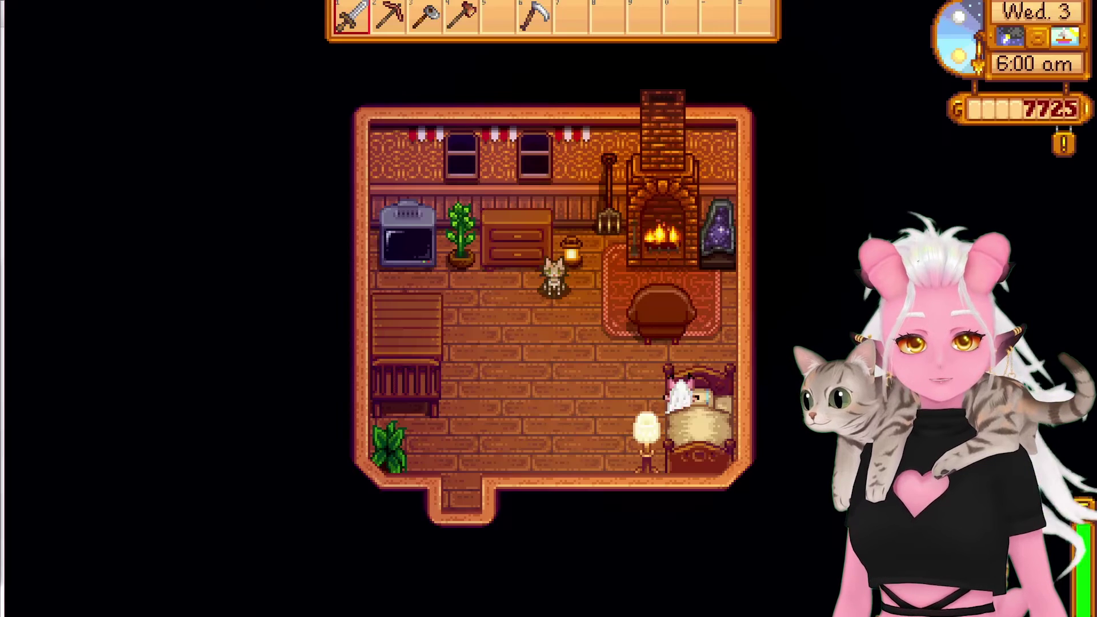
# Walk the repainted farmer around the farmhouse with WASD, over to the TV and back
pyautogui.press('a')
pyautogui.press('w')
pyautogui.press('s')
pyautogui.press('a')
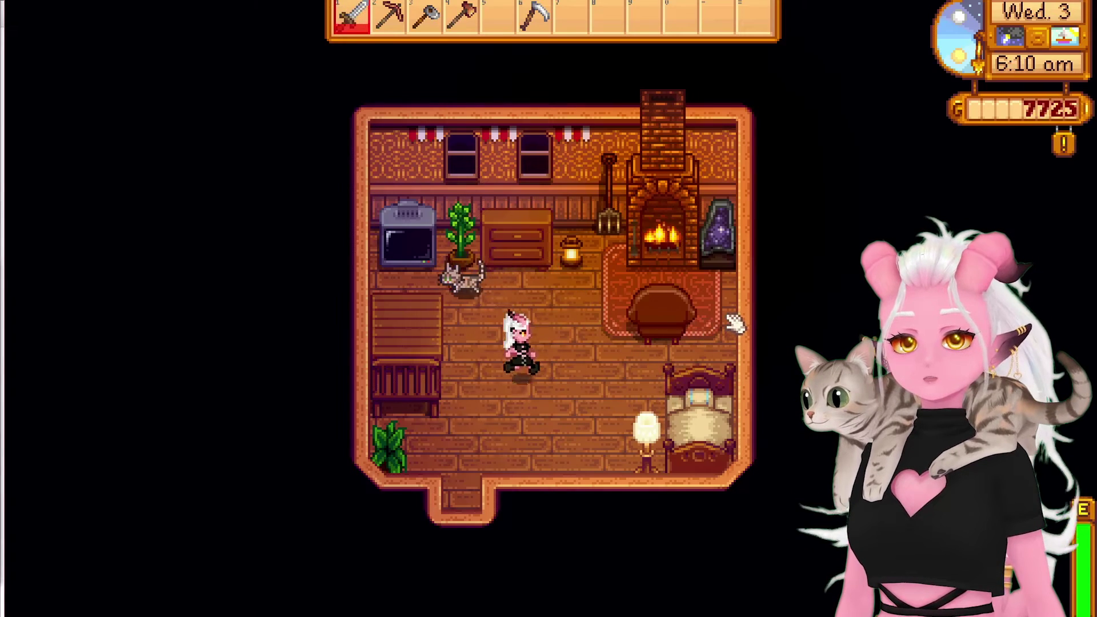
pyautogui.press('d')
pyautogui.press('w')
pyautogui.press('a')
pyautogui.press('w')
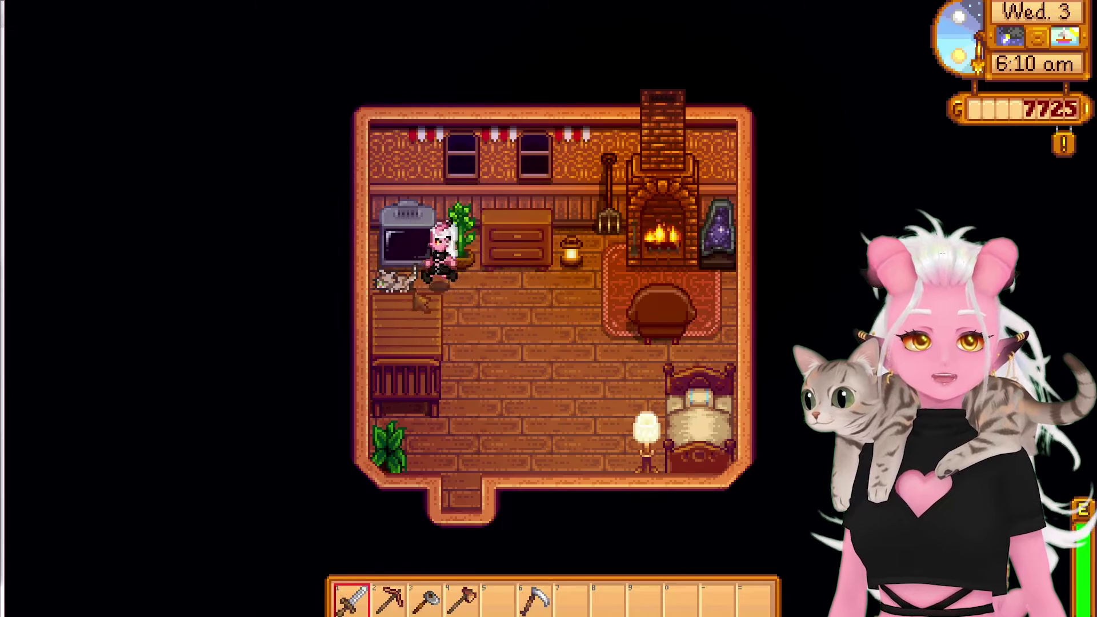
pyautogui.click(503, 311)
pyautogui.press('s')
pyautogui.press('d')
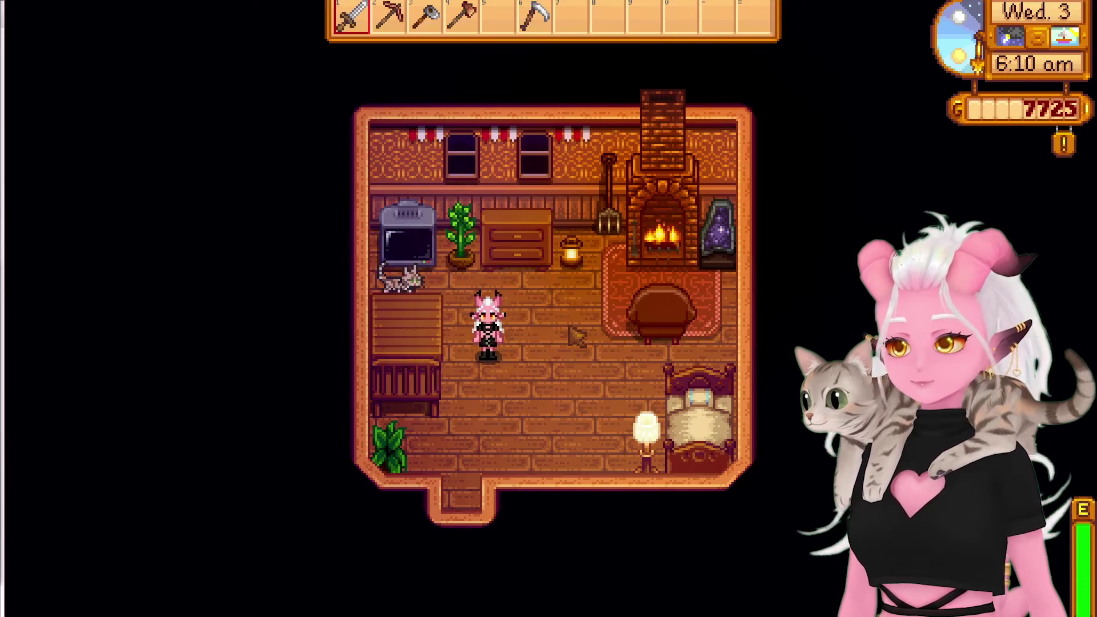